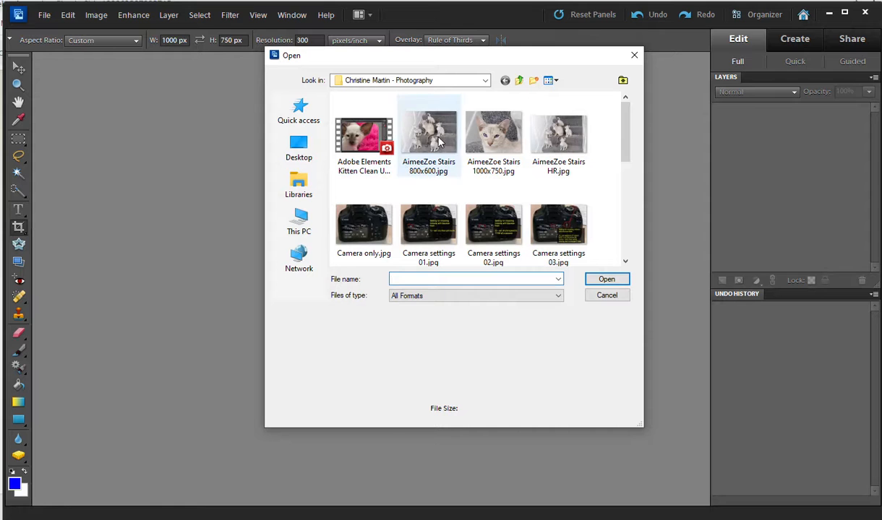
Step: Open the photo AimeeZoe Stairs HR.jpg and check its pixel dimensions and document size
{"action": "left_click", "coordinate": [539, 150]}
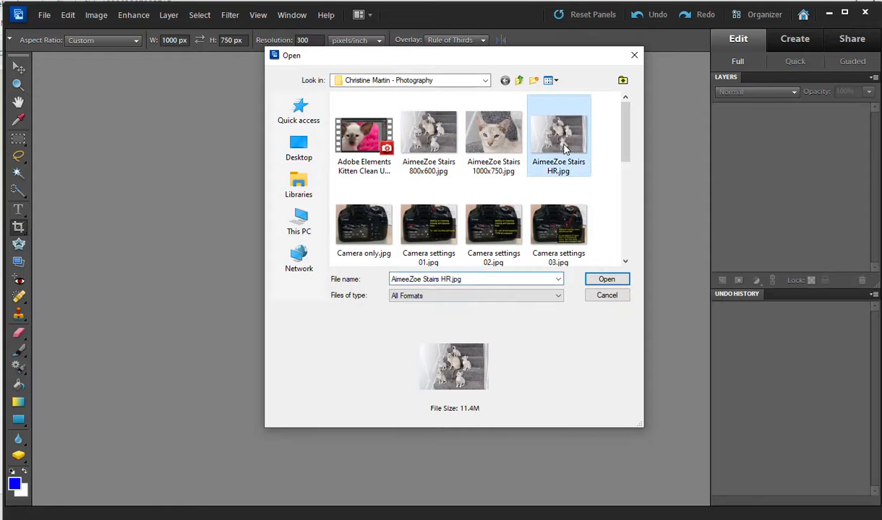
{"action": "left_click", "coordinate": [606, 280]}
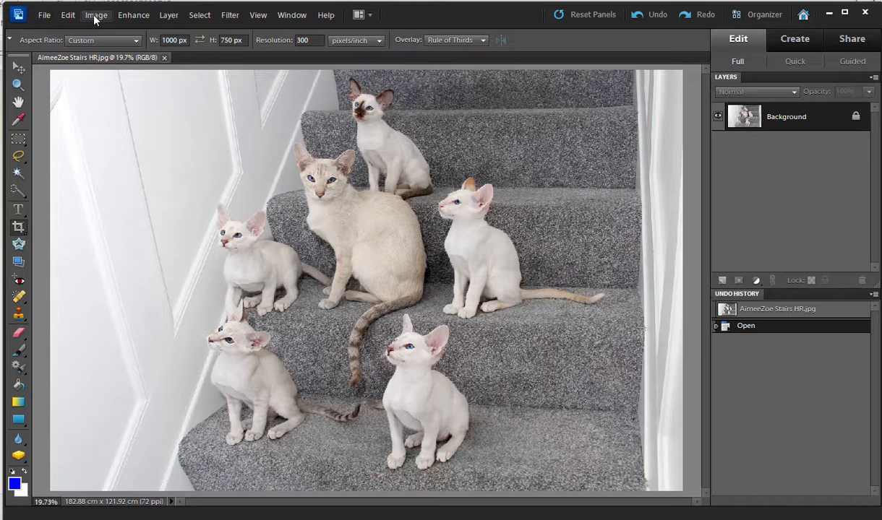
{"action": "left_click", "coordinate": [97, 14]}
{"action": "mouse_move", "coordinate": [141, 89]}
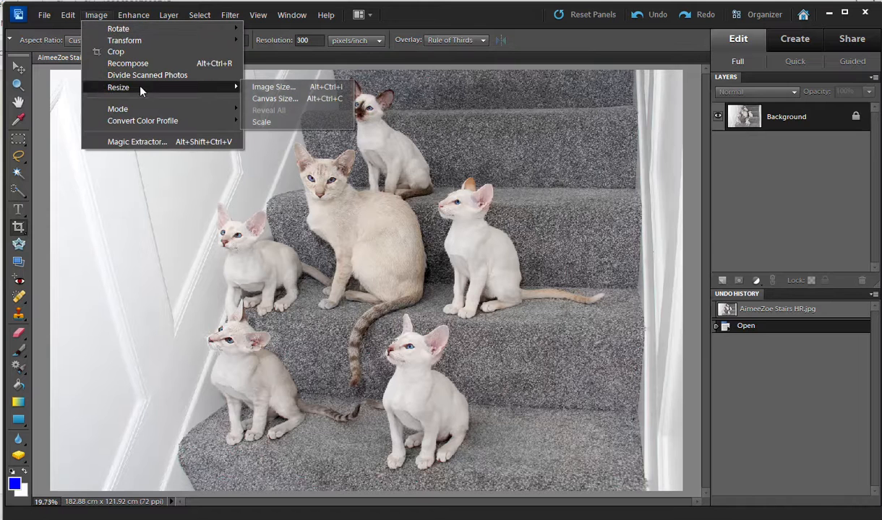
{"action": "left_click", "coordinate": [293, 86]}
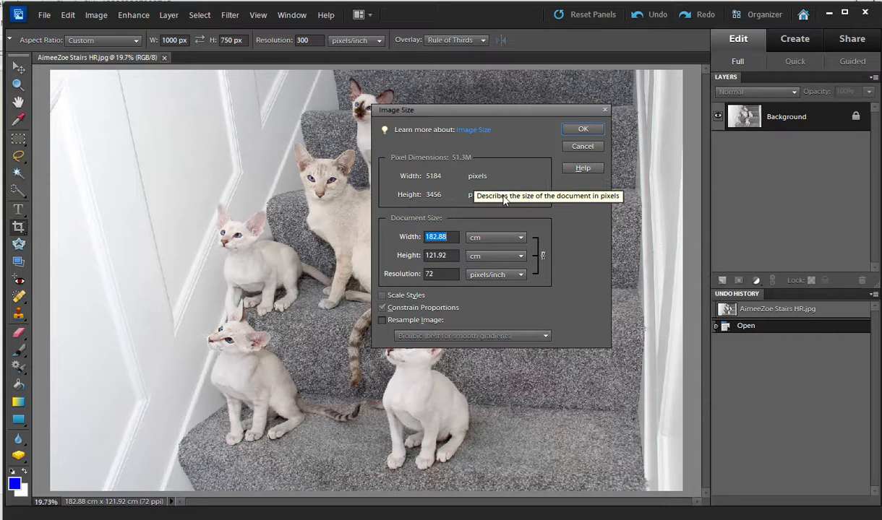
{"action": "left_click", "coordinate": [584, 129]}
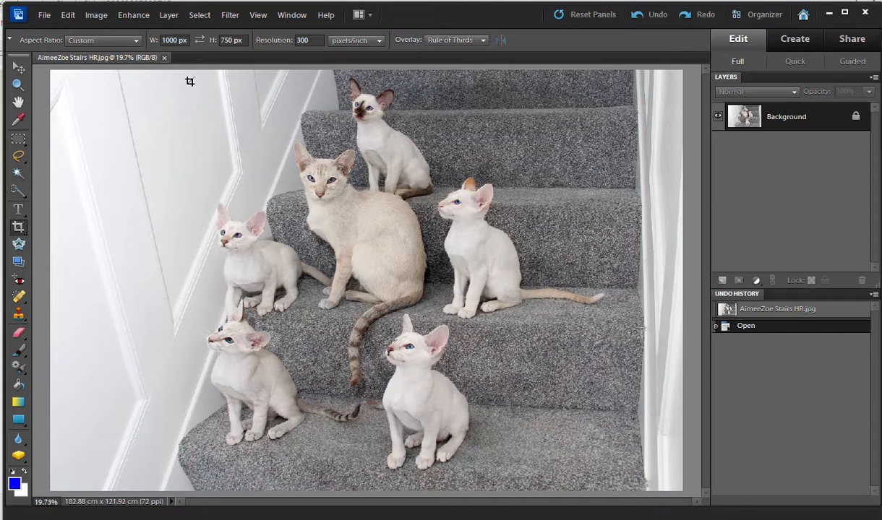
Step: Crop the photo to 1000 x 750 px at 300 pixels/inch, framing all six cats and trimming the side edges
{"action": "left_click", "coordinate": [19, 230]}
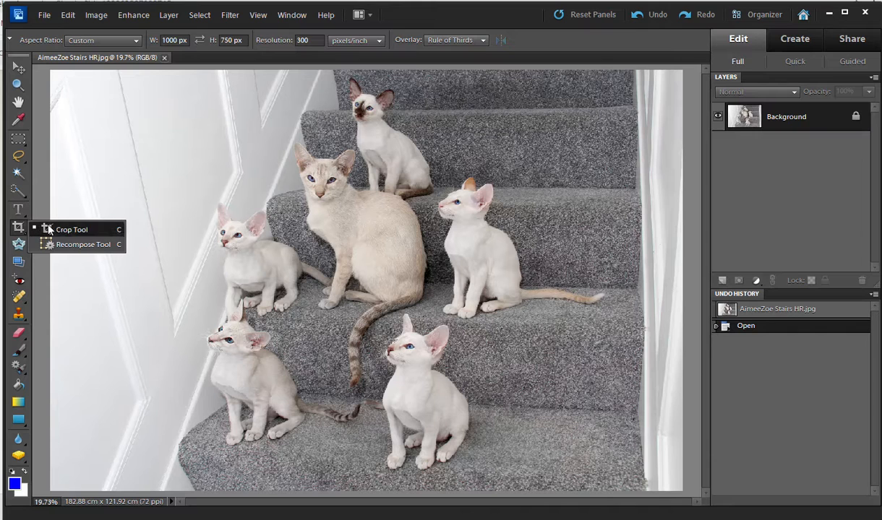
{"action": "left_click", "coordinate": [52, 229]}
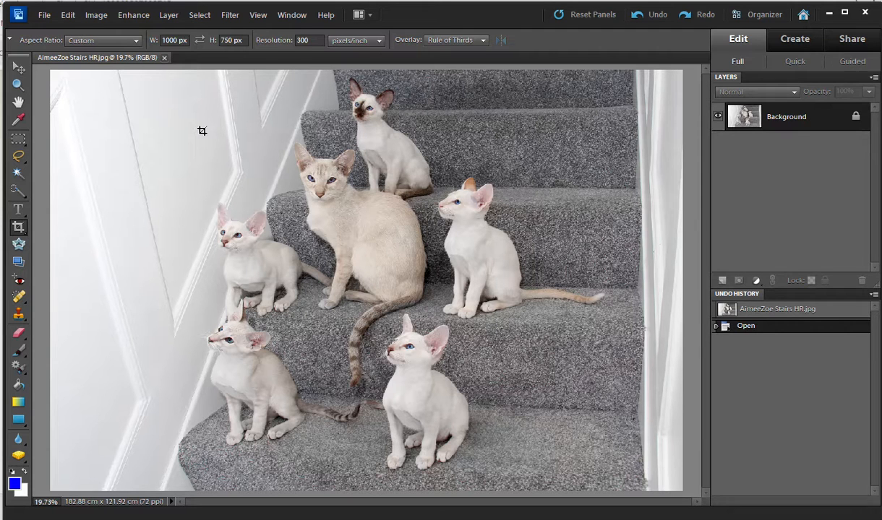
{"action": "key", "text": "ctrl+minus"}
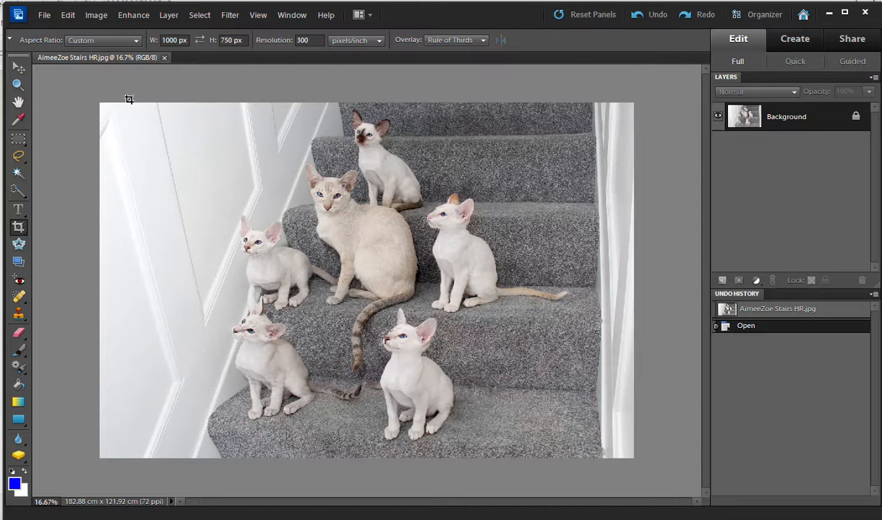
{"action": "left_click_drag", "start_coordinate": [130, 102], "coordinate": [567, 453]}
{"action": "left_click_drag", "start_coordinate": [583, 466], "coordinate": [585, 481]}
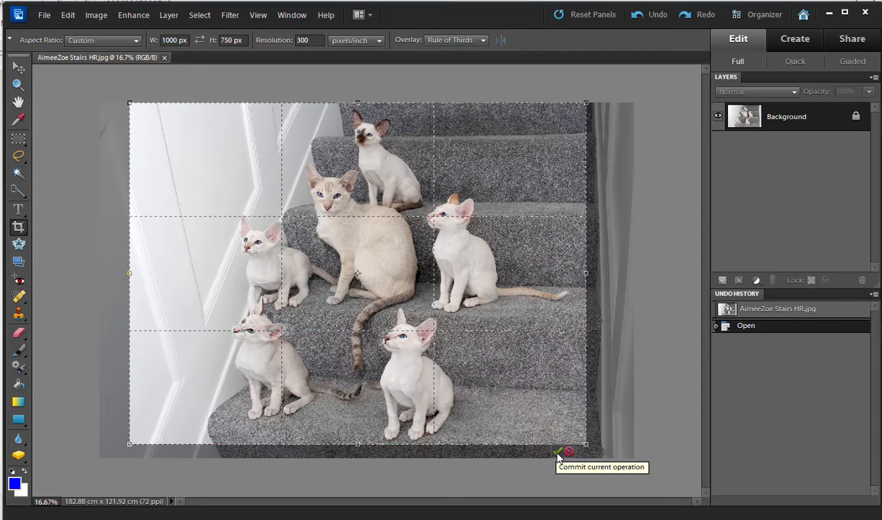
{"action": "left_click", "coordinate": [557, 453]}
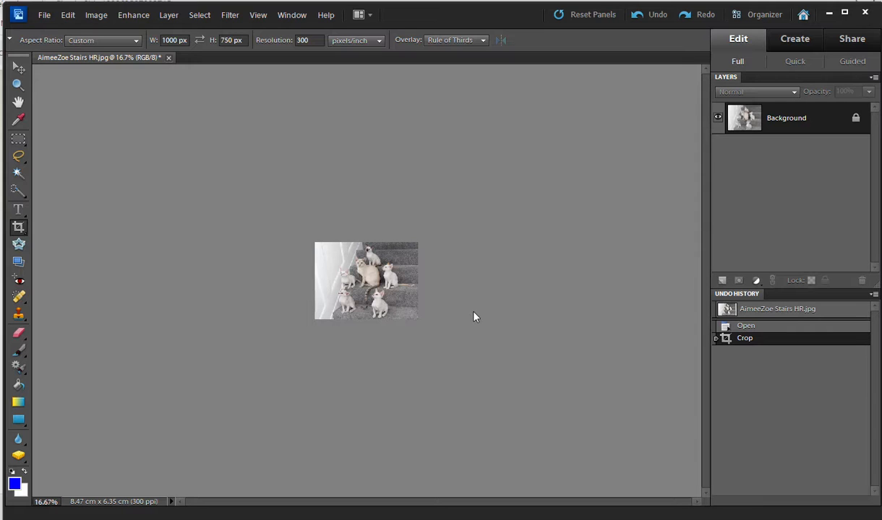
Step: Examine the cropped photo at several magnifications up to 200% to judge its size and detail
{"action": "key", "text": "ctrl+equal"}
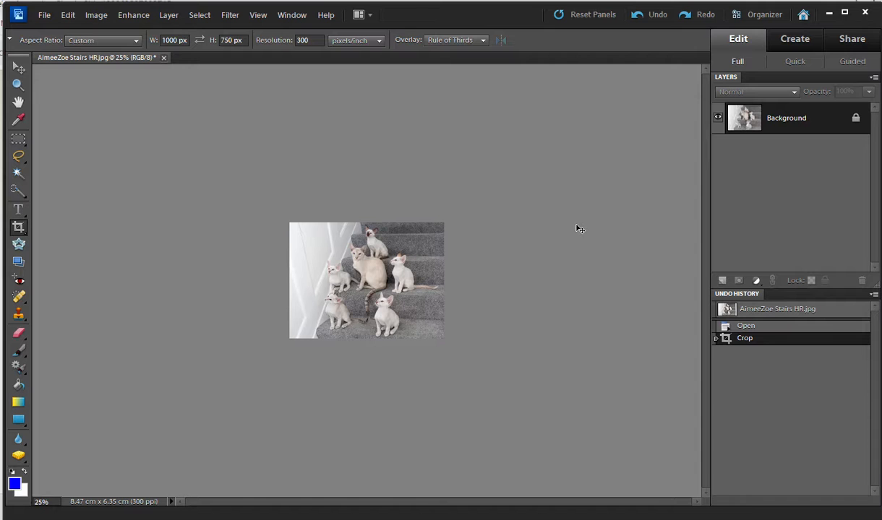
{"action": "key", "text": "ctrl+equal"}
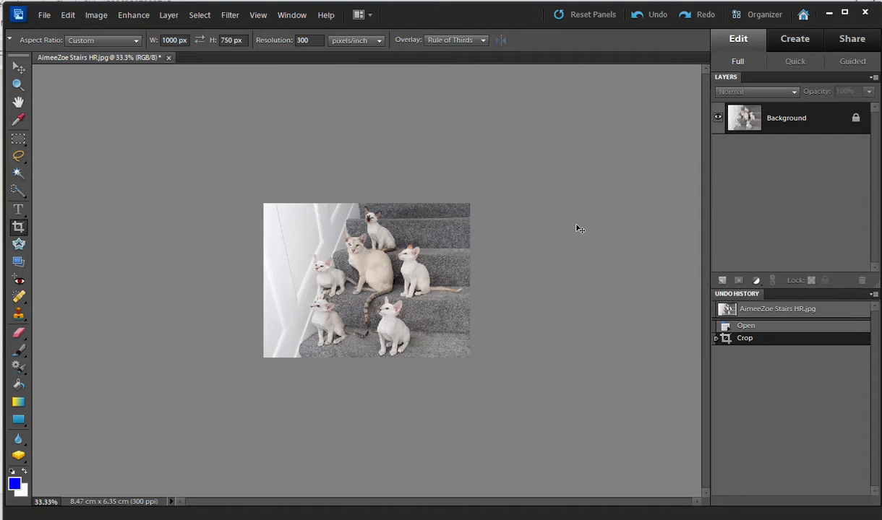
{"action": "key", "text": "ctrl+equal"}
{"action": "key", "text": "ctrl+equal"}
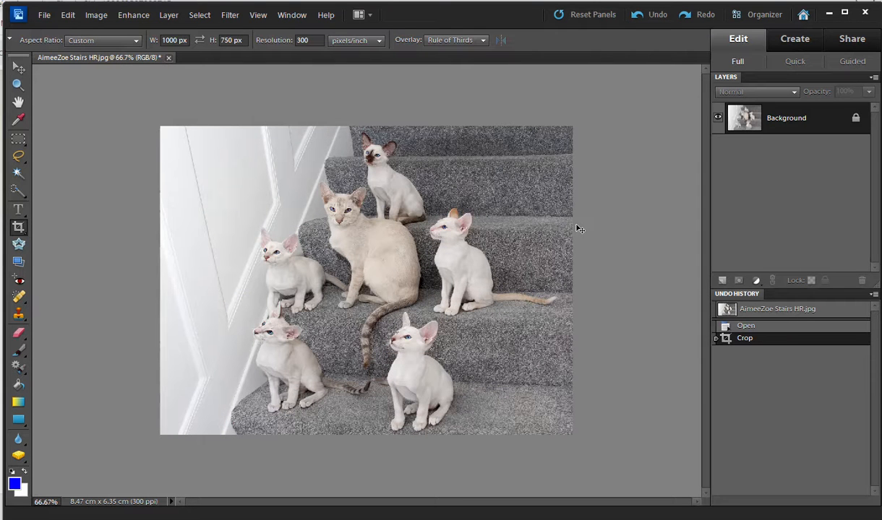
{"action": "key", "text": "ctrl+equal"}
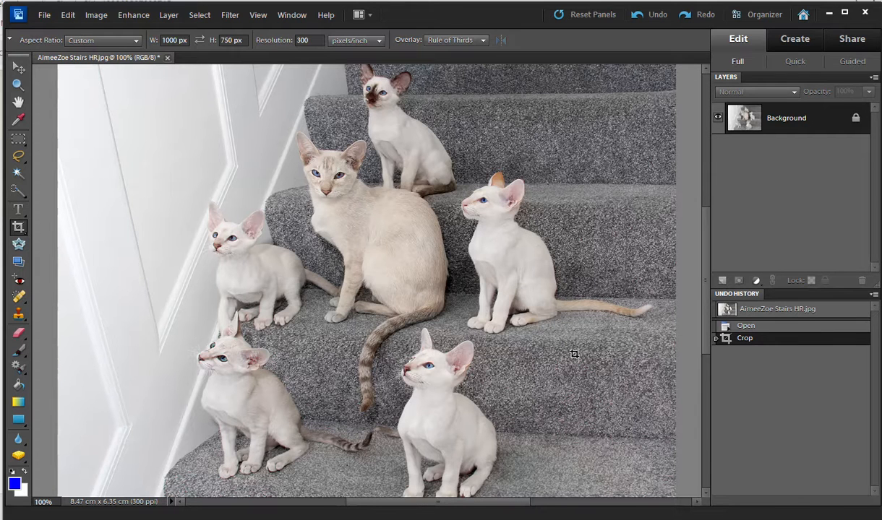
{"action": "key", "text": "ctrl+minus"}
{"action": "key", "text": "ctrl+minus"}
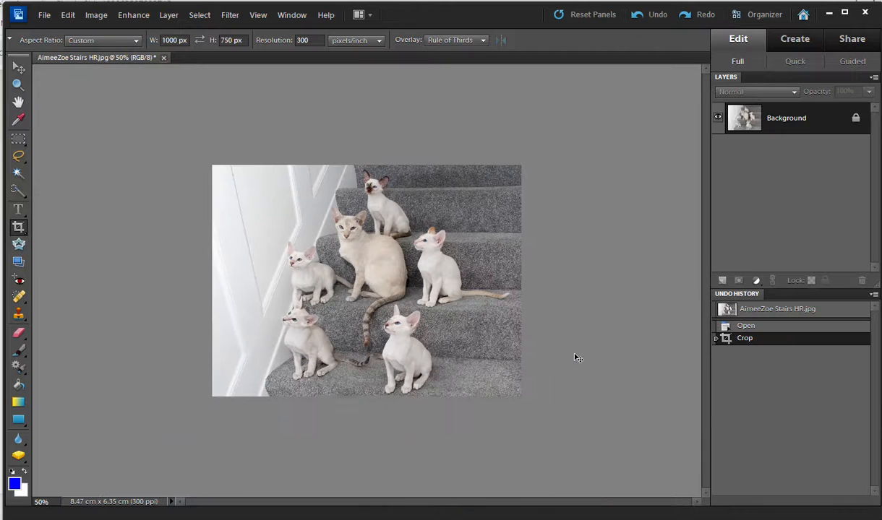
{"action": "key", "text": "ctrl+plus"}
{"action": "key", "text": "ctrl+plus"}
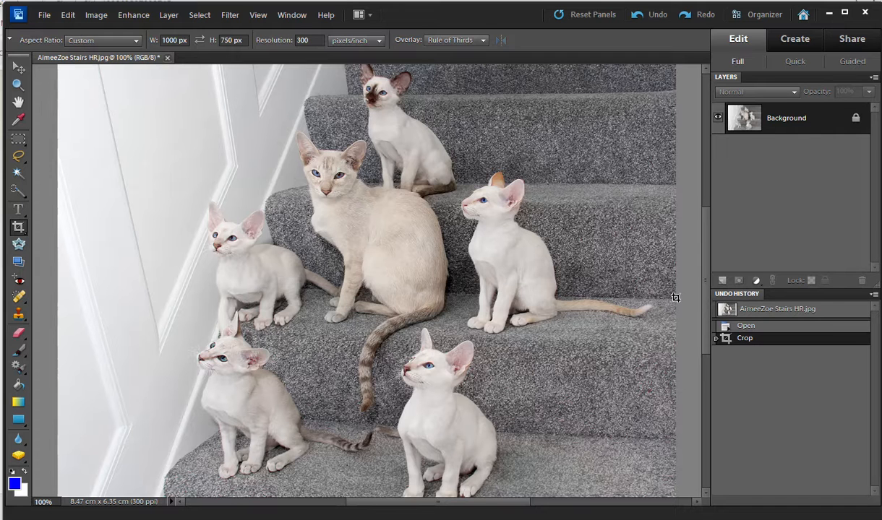
{"action": "key", "text": "ctrl+plus"}
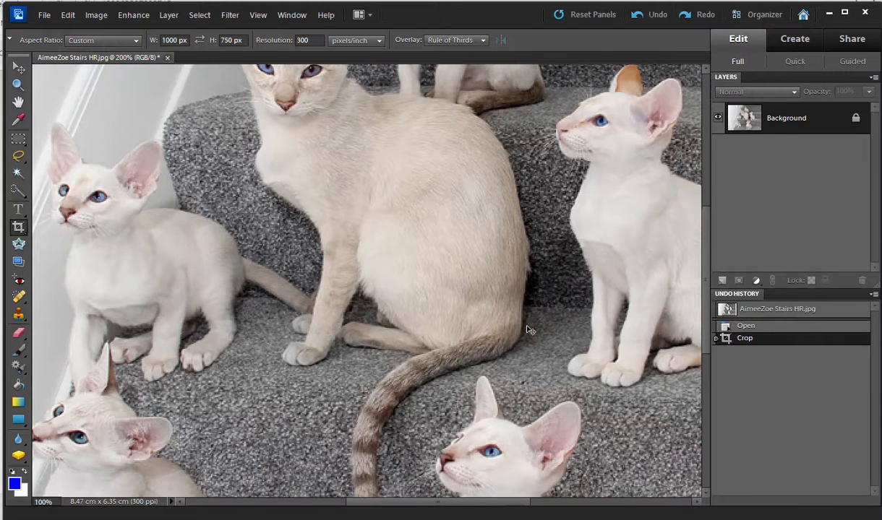
{"action": "key", "text": "ctrl+minus"}
{"action": "key", "text": "ctrl+minus"}
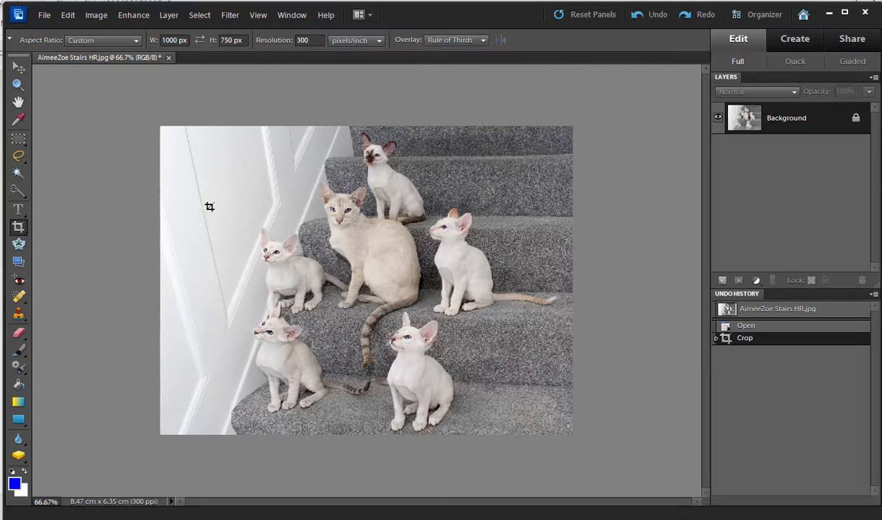
Step: Check the cropped photo's pixel dimensions, document size and resolution
{"action": "left_click", "coordinate": [44, 17]}
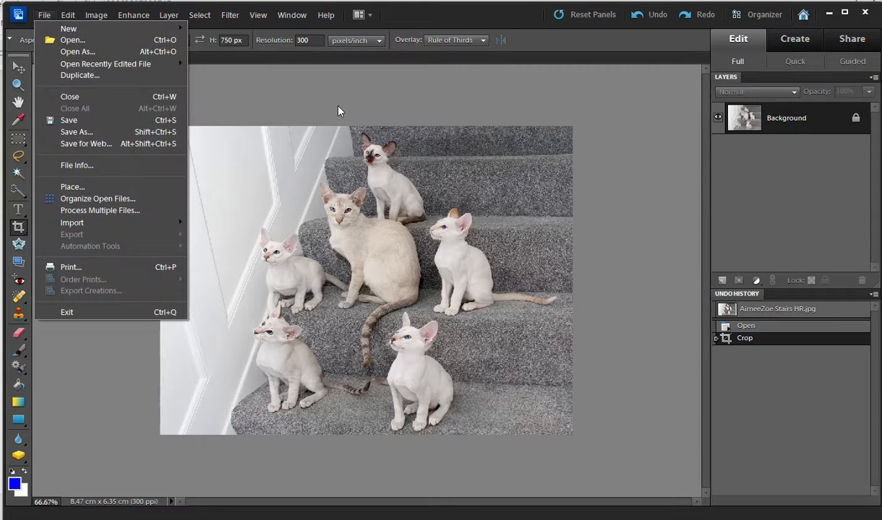
{"action": "left_click", "coordinate": [284, 91]}
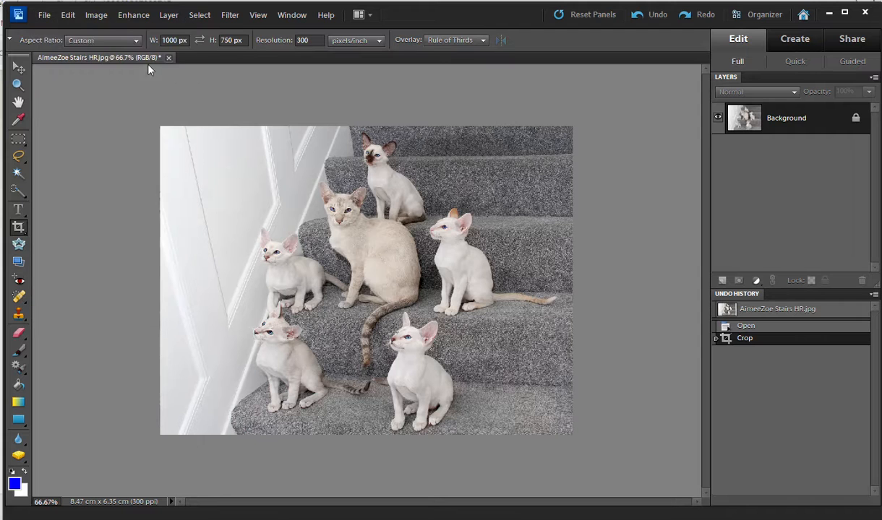
{"action": "left_click", "coordinate": [88, 15]}
{"action": "mouse_move", "coordinate": [180, 93]}
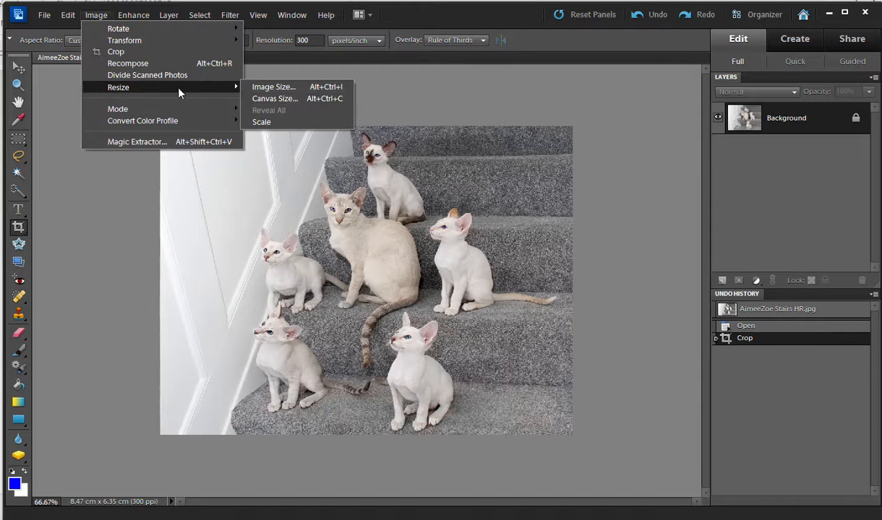
{"action": "left_click", "coordinate": [281, 87]}
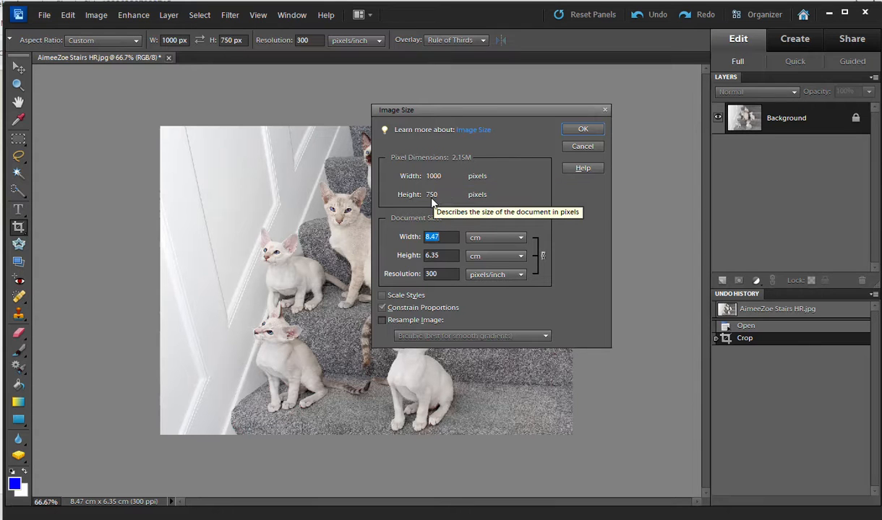
{"action": "left_click", "coordinate": [591, 130]}
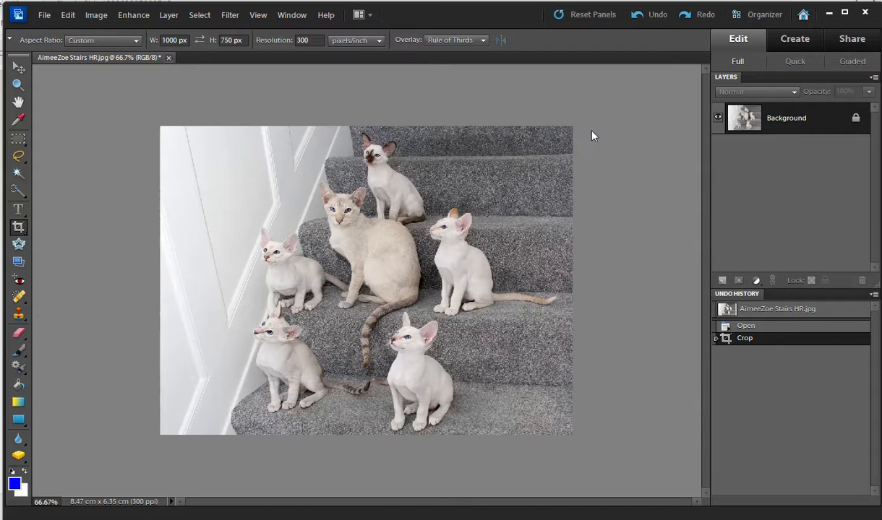
Step: Save the cropped photo as AimeeZoe Stairs 1000x750.jpg, replacing the existing file, with JPEG quality 12 (Maximum) and Baseline ("Standard") format
{"action": "left_click", "coordinate": [45, 17]}
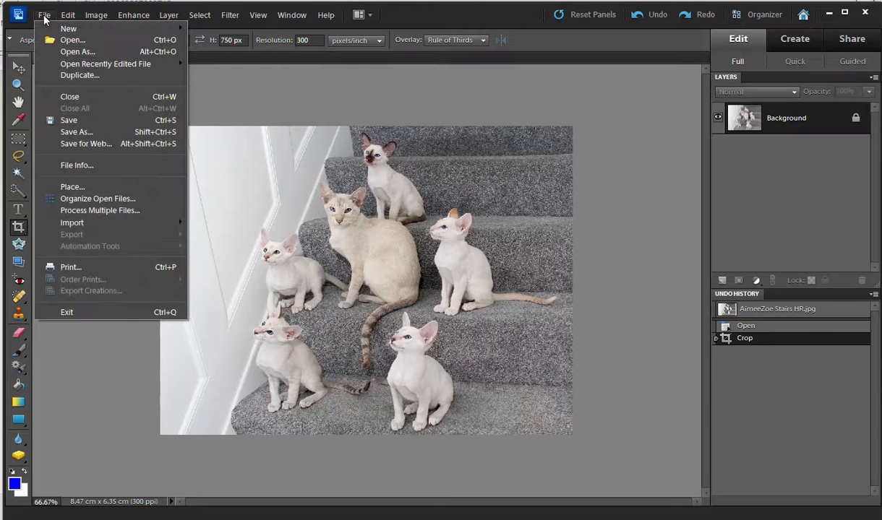
{"action": "left_click", "coordinate": [78, 132]}
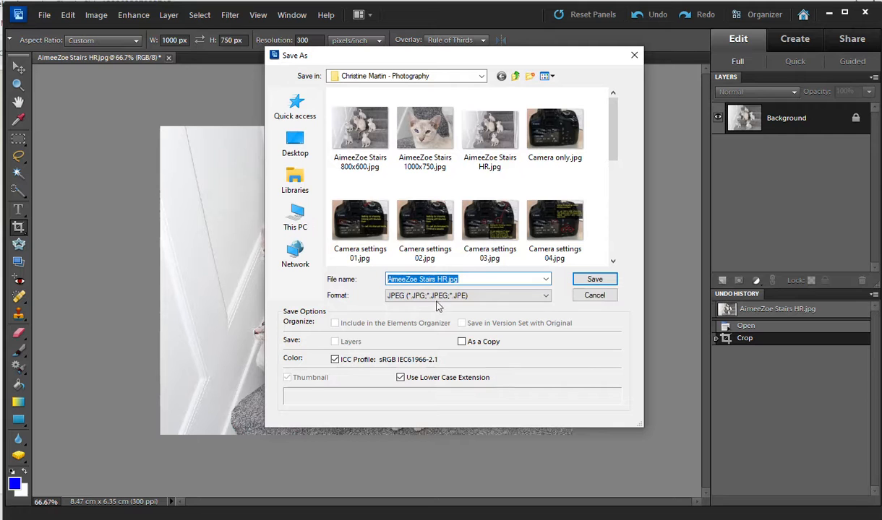
{"action": "left_click", "coordinate": [447, 279]}
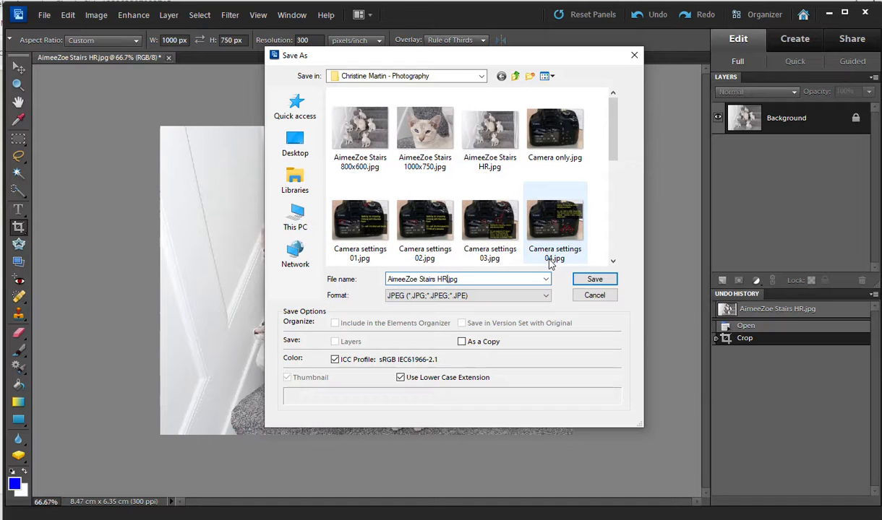
{"action": "key", "text": "BackSpace"}
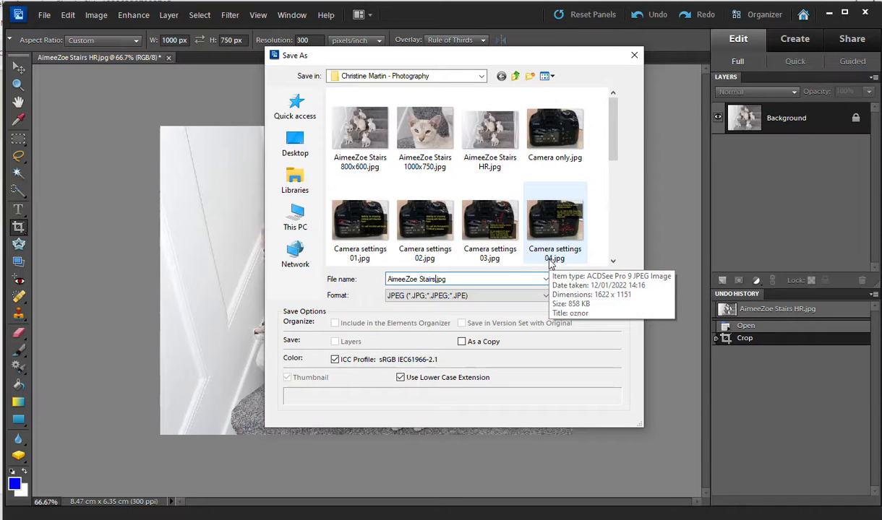
{"action": "left_click", "coordinate": [426, 128]}
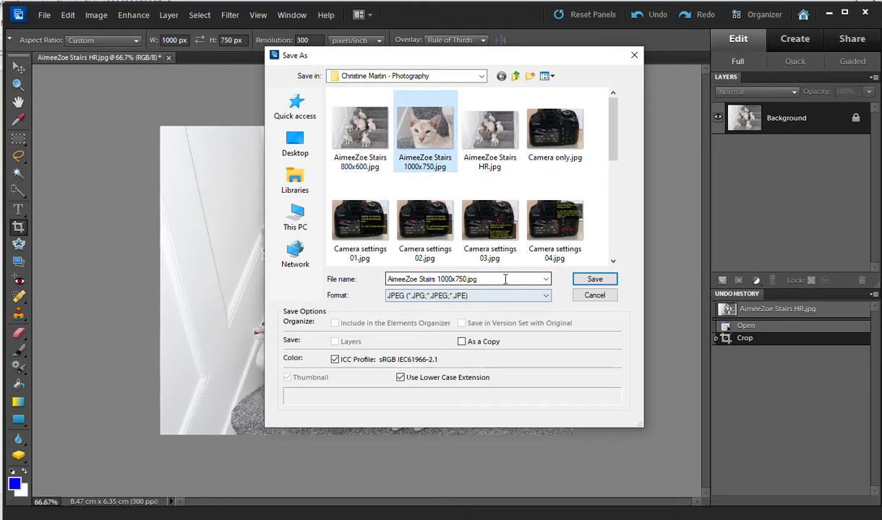
{"action": "left_click", "coordinate": [599, 279]}
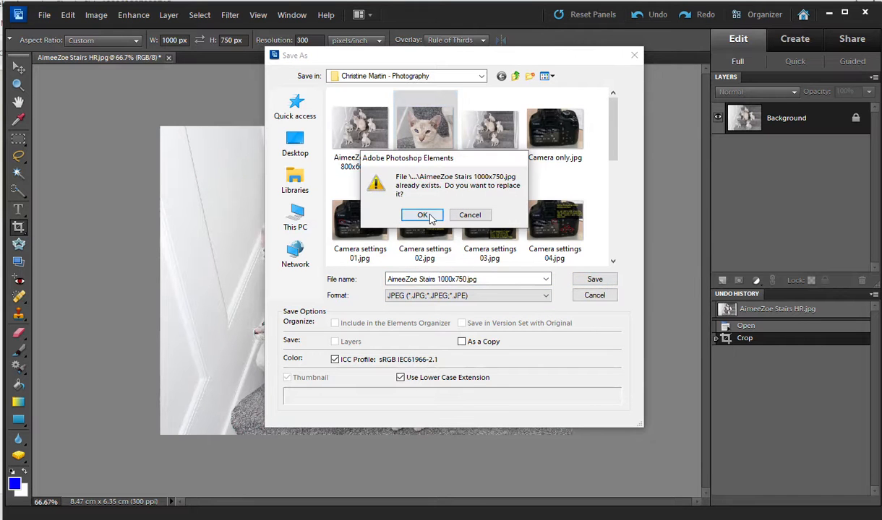
{"action": "left_click", "coordinate": [359, 220]}
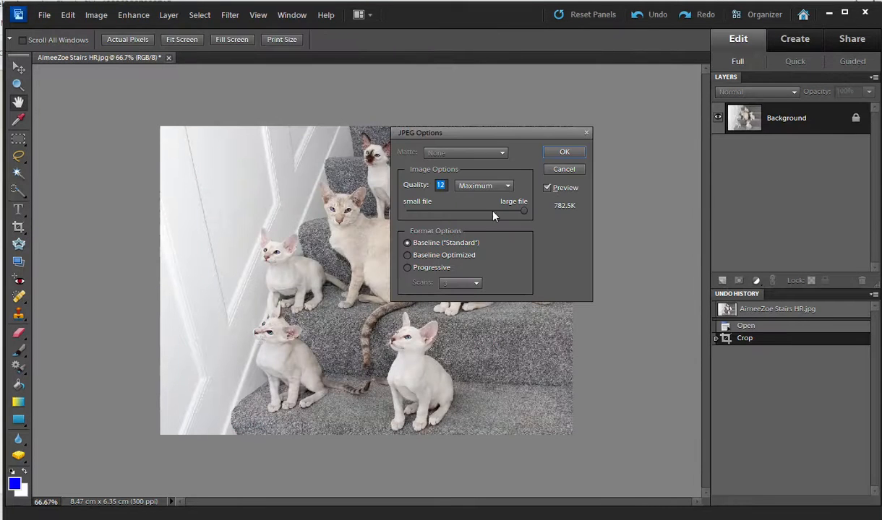
{"action": "left_click", "coordinate": [563, 152]}
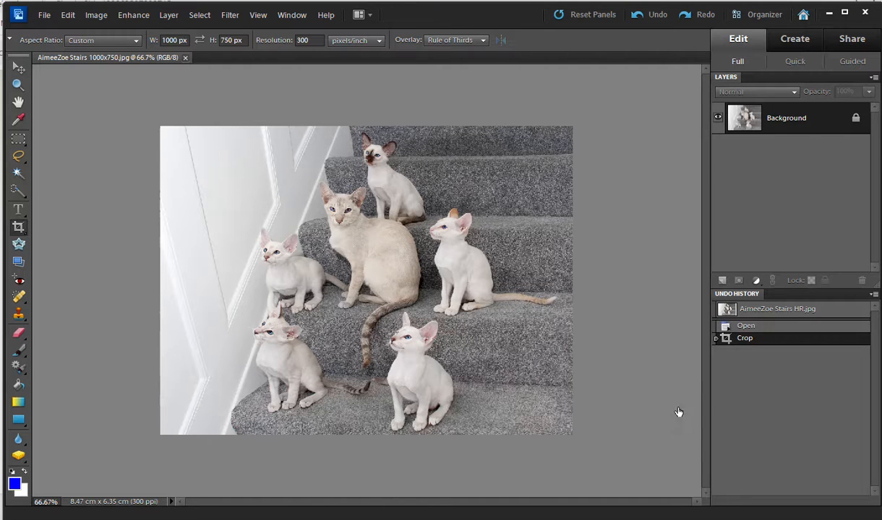
Step: Revert the photo to its original uncropped state from the undo history and fit the whole image in view
{"action": "left_click", "coordinate": [747, 327]}
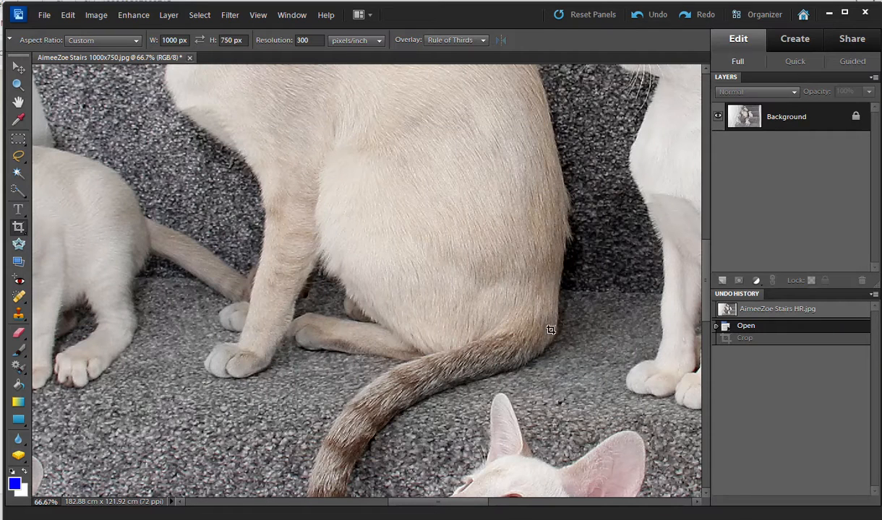
{"action": "key", "text": "ctrl+minus"}
{"action": "key", "text": "ctrl+minus"}
{"action": "key", "text": "ctrl+minus"}
{"action": "key", "text": "ctrl+minus"}
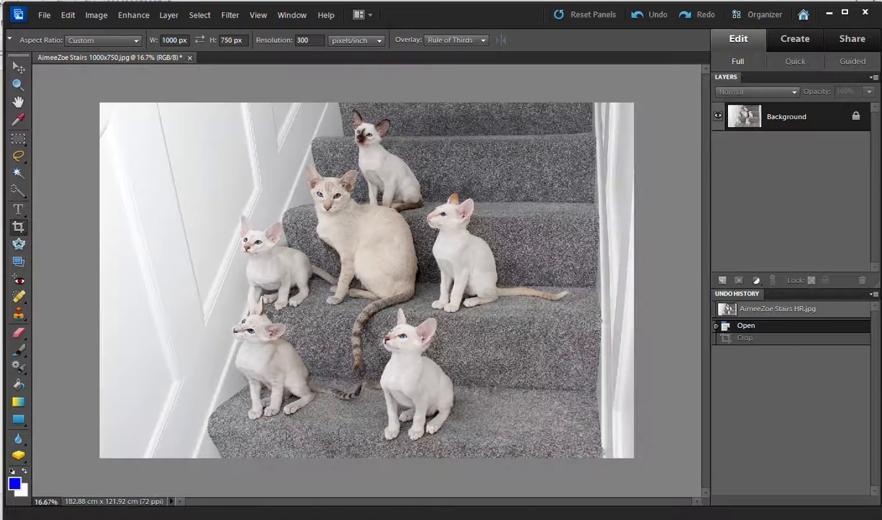
Step: Check the uncropped photo's pixel dimensions, document size and resolution
{"action": "left_click", "coordinate": [94, 15]}
{"action": "mouse_move", "coordinate": [141, 86]}
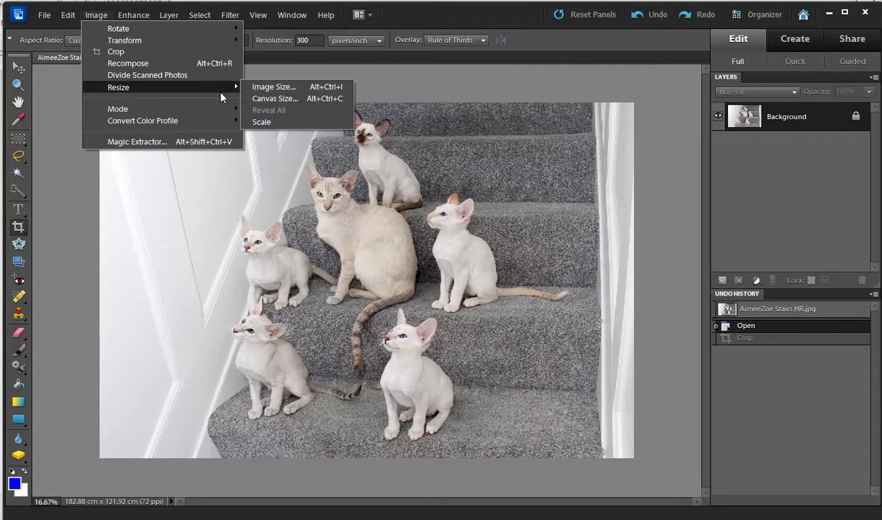
{"action": "left_click", "coordinate": [267, 86]}
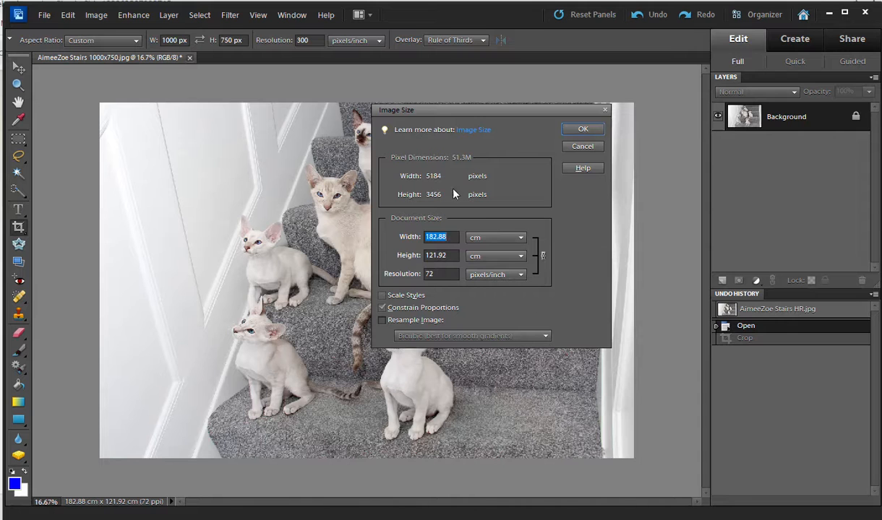
{"action": "left_click", "coordinate": [583, 130]}
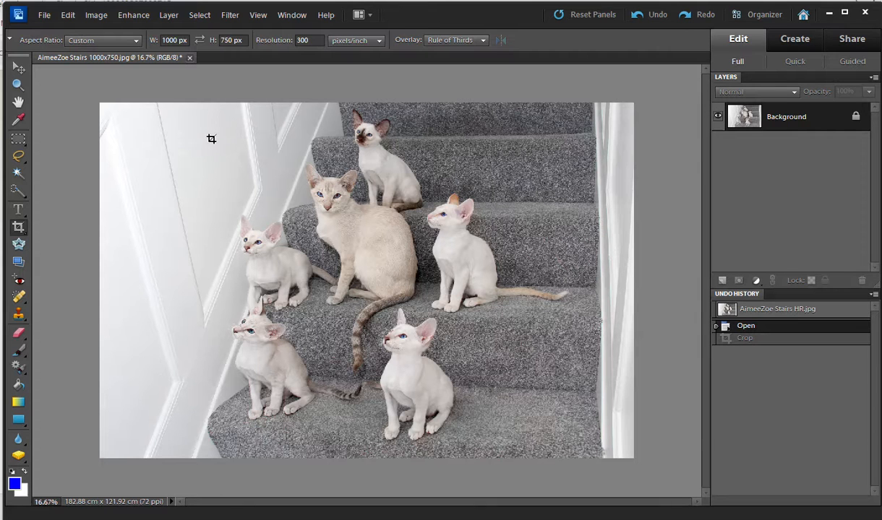
Step: Crop the photo at 1000 x 750 px and 300 pixels/inch tightly around the adult cat and the three upper kittens
{"action": "left_click_drag", "start_coordinate": [236, 227], "coordinate": [572, 428]}
{"action": "left_click_drag", "start_coordinate": [572, 428], "coordinate": [571, 427]}
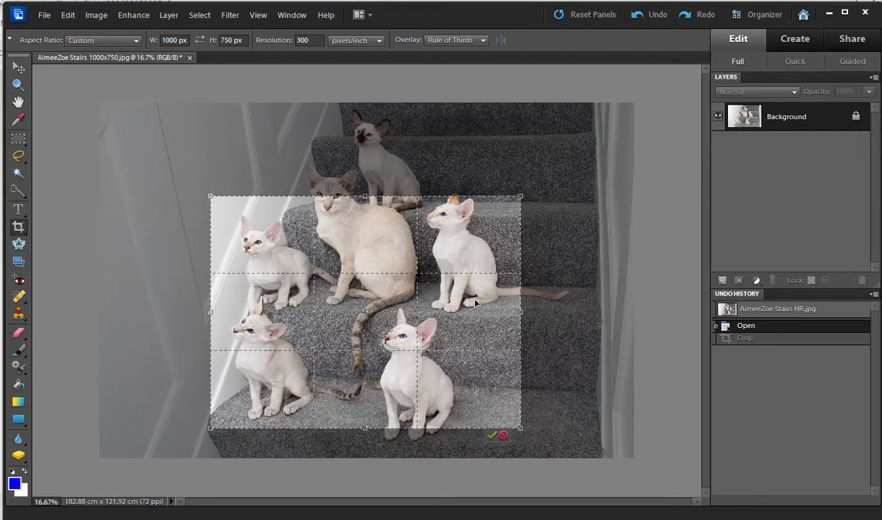
{"action": "left_click_drag", "start_coordinate": [475, 300], "coordinate": [476, 212]}
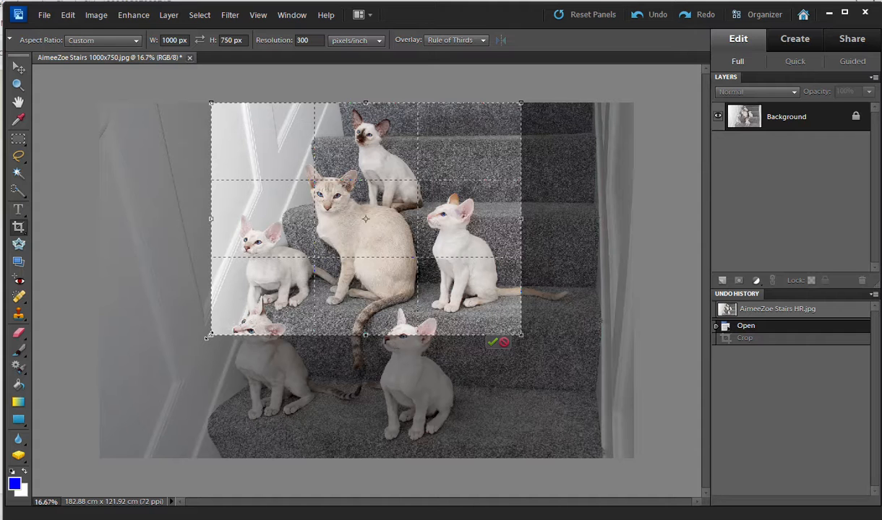
{"action": "left_click_drag", "start_coordinate": [209, 336], "coordinate": [233, 316]}
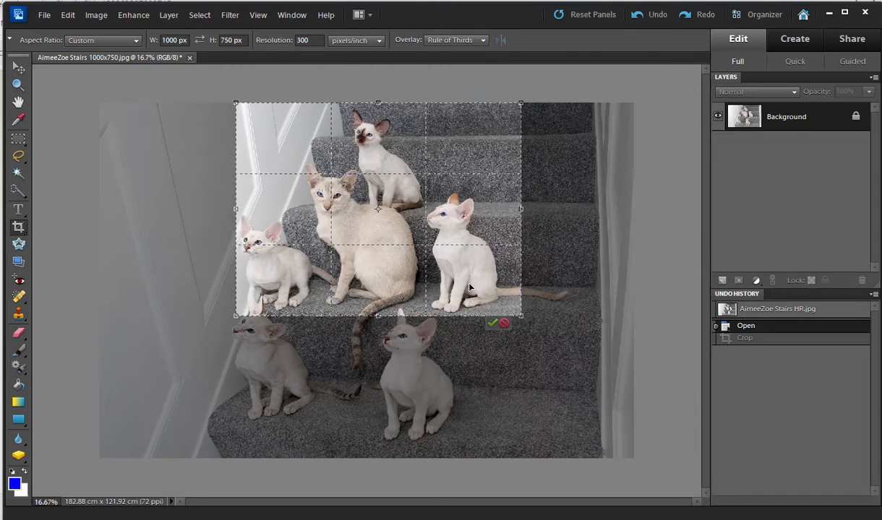
{"action": "left_click_drag", "start_coordinate": [469, 287], "coordinate": [459, 287]}
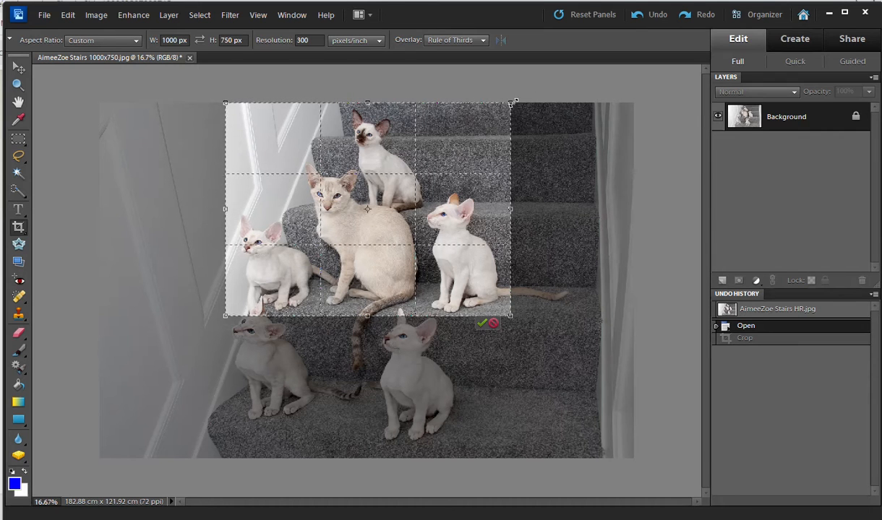
{"action": "left_click_drag", "start_coordinate": [512, 103], "coordinate": [507, 105]}
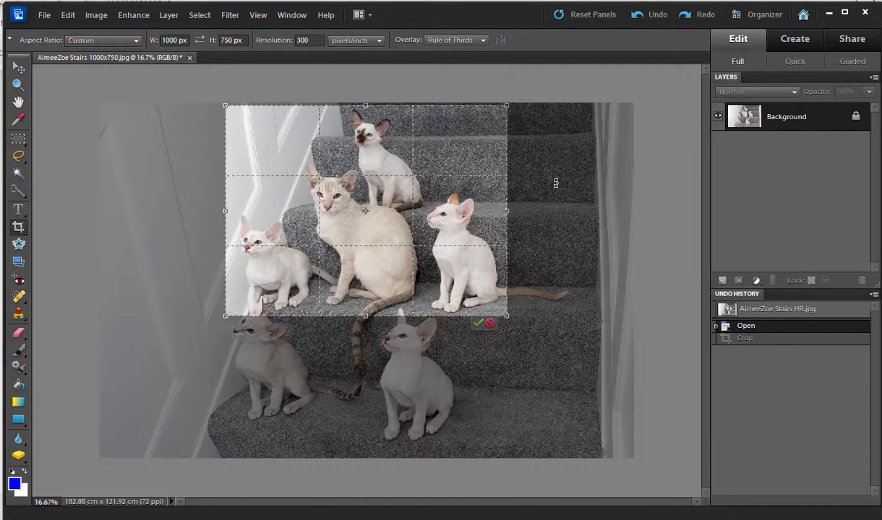
{"action": "left_click", "coordinate": [479, 325]}
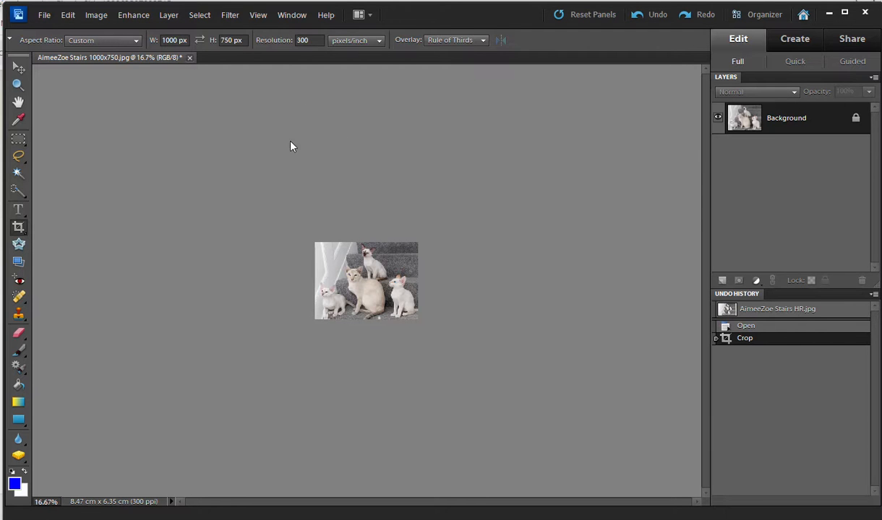
Step: Save the tighter crop as AimeeZoe Stairs 1000x750 02.jpg with JPEG quality 12 (Maximum) and Baseline ("Standard") format
{"action": "left_click", "coordinate": [45, 16]}
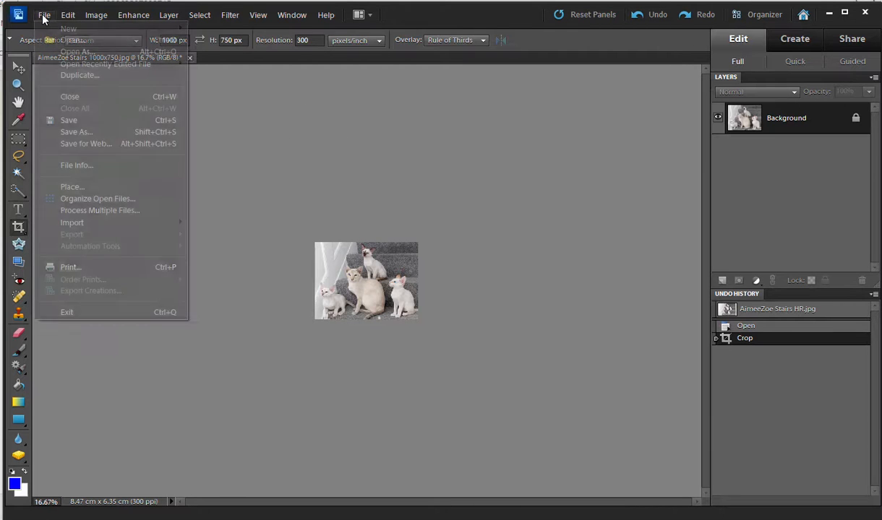
{"action": "left_click", "coordinate": [76, 133]}
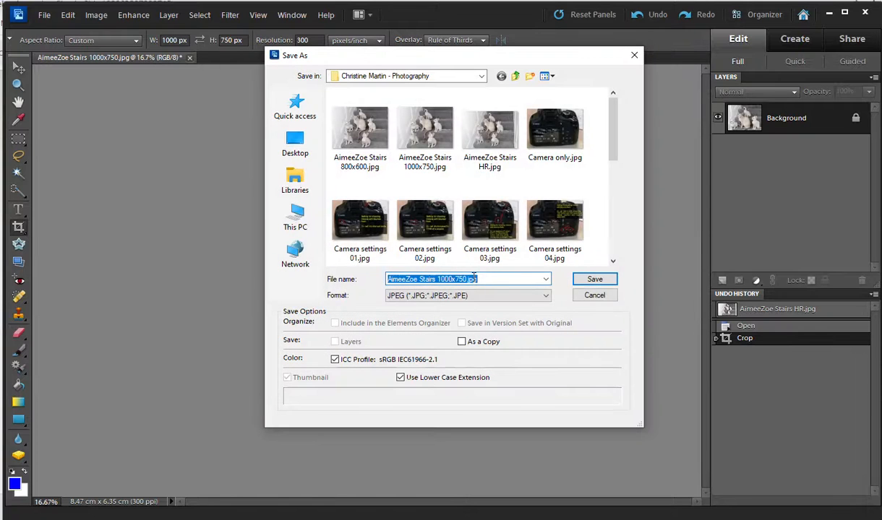
{"action": "left_click", "coordinate": [449, 282]}
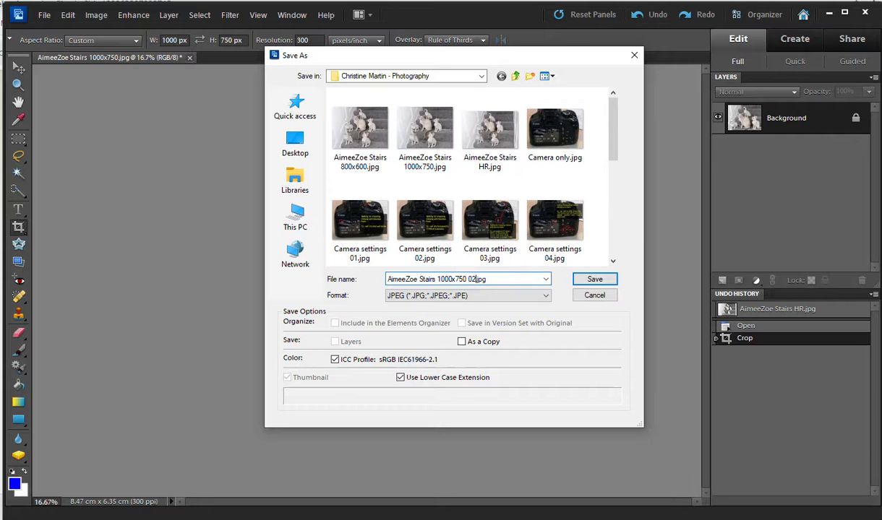
{"action": "key", "text": "Return"}
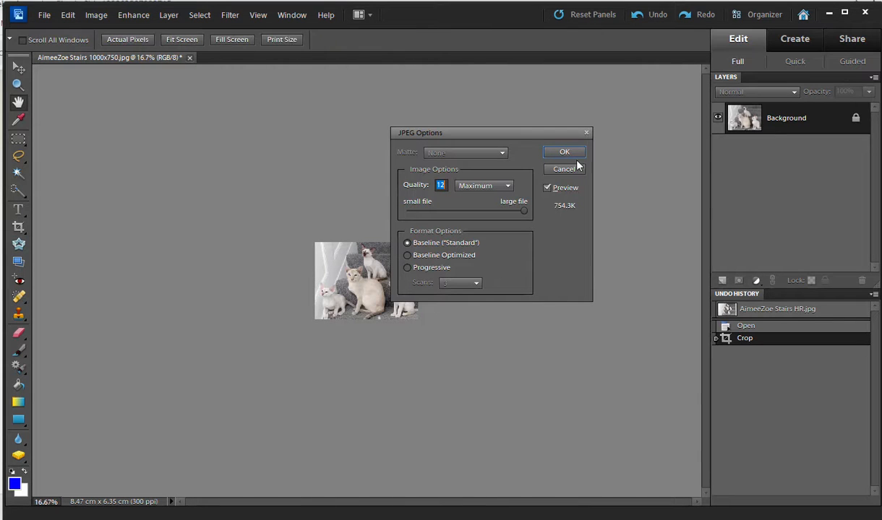
{"action": "left_click", "coordinate": [562, 150]}
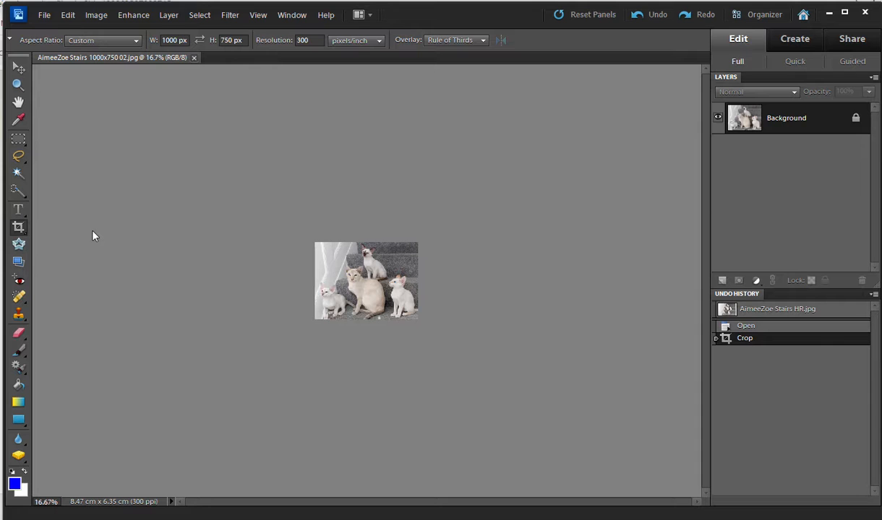
Step: Revert to the uncropped photo from the undo history and check its pixel dimensions and document size
{"action": "left_click", "coordinate": [774, 330]}
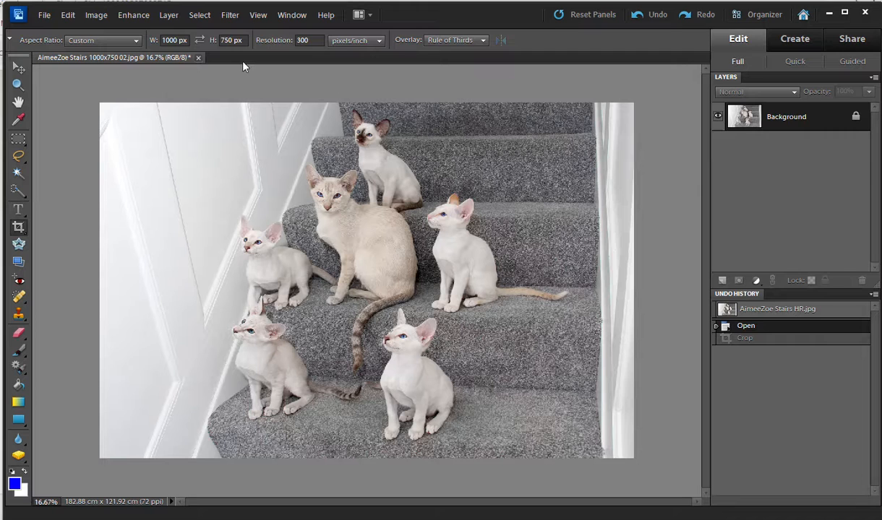
{"action": "left_click", "coordinate": [67, 15]}
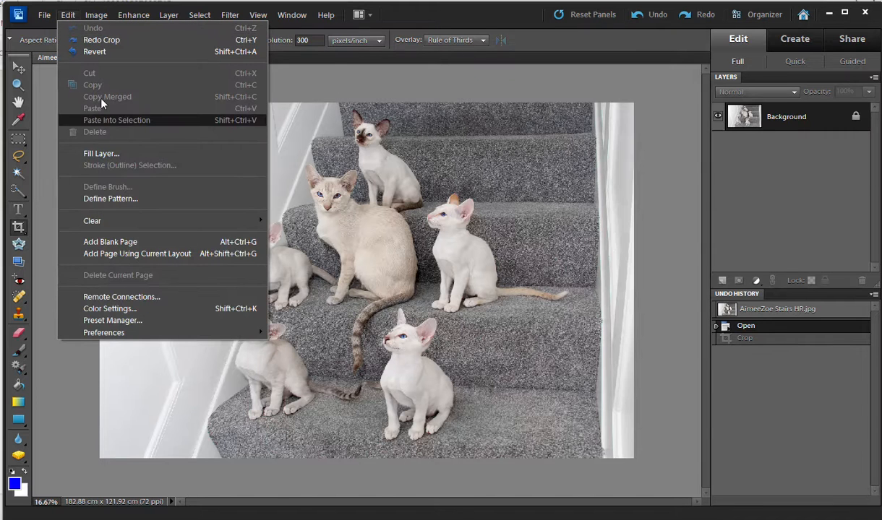
{"action": "mouse_move", "coordinate": [96, 15]}
{"action": "mouse_move", "coordinate": [124, 87]}
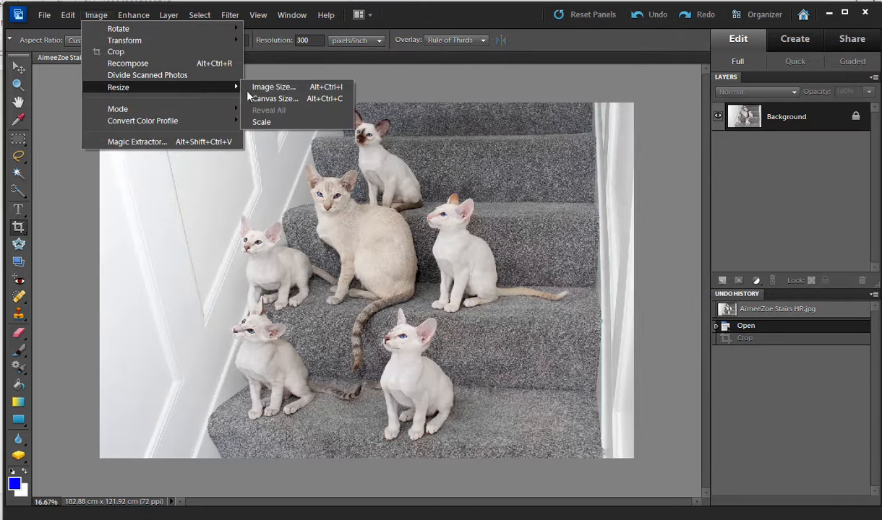
{"action": "left_click", "coordinate": [275, 87]}
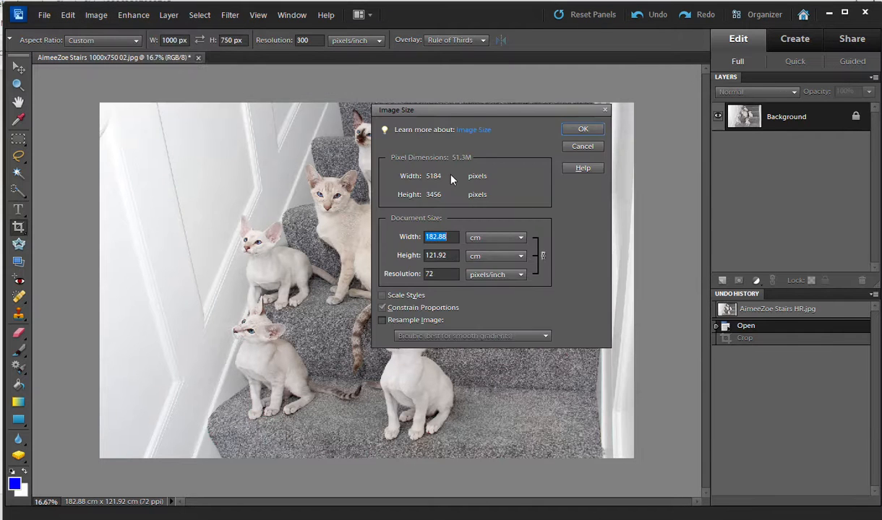
{"action": "left_click", "coordinate": [573, 130]}
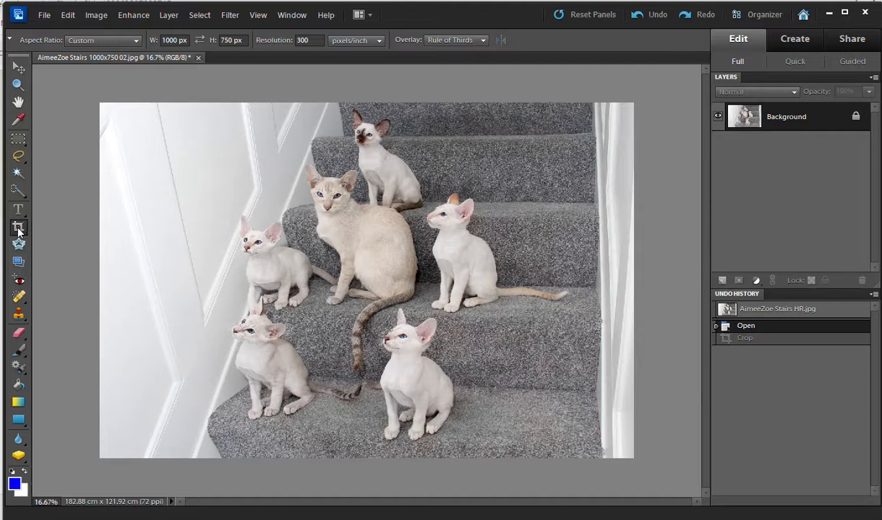
Step: Set the Crop tool to a width of 5 in and a height of 4 in, at a resolution of 300 pixels/inch
{"action": "left_click_drag", "start_coordinate": [19, 230], "coordinate": [59, 227]}
{"action": "left_click", "coordinate": [175, 39]}
{"action": "left_click_drag", "start_coordinate": [178, 41], "coordinate": [161, 45]}
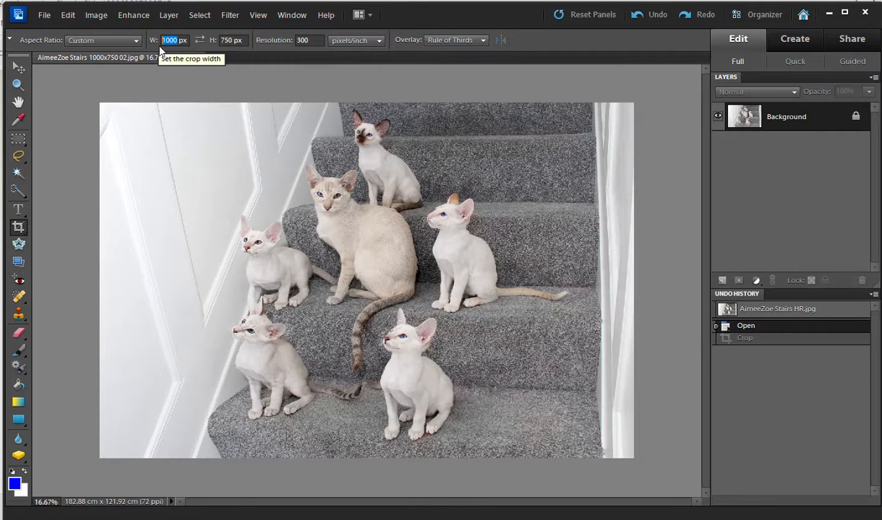
{"action": "type", "text": "5"}
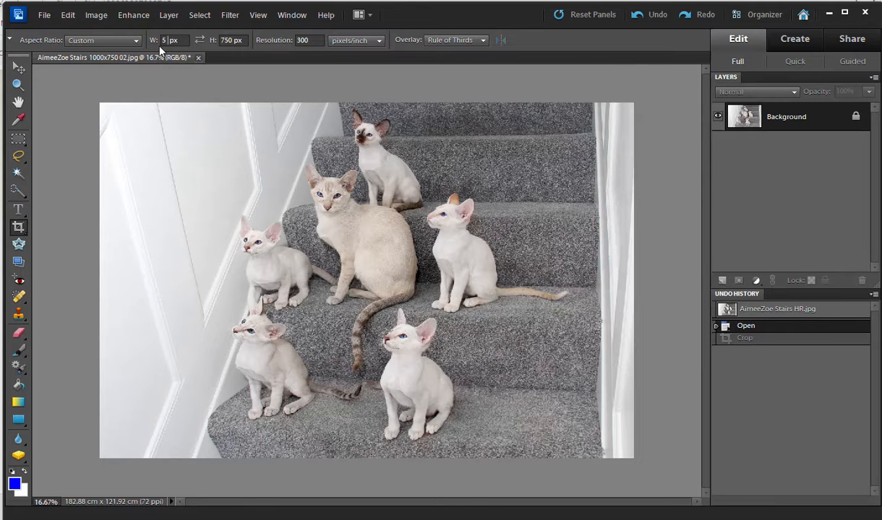
{"action": "type", "text": " in"}
{"action": "double_click", "coordinate": [228, 40]}
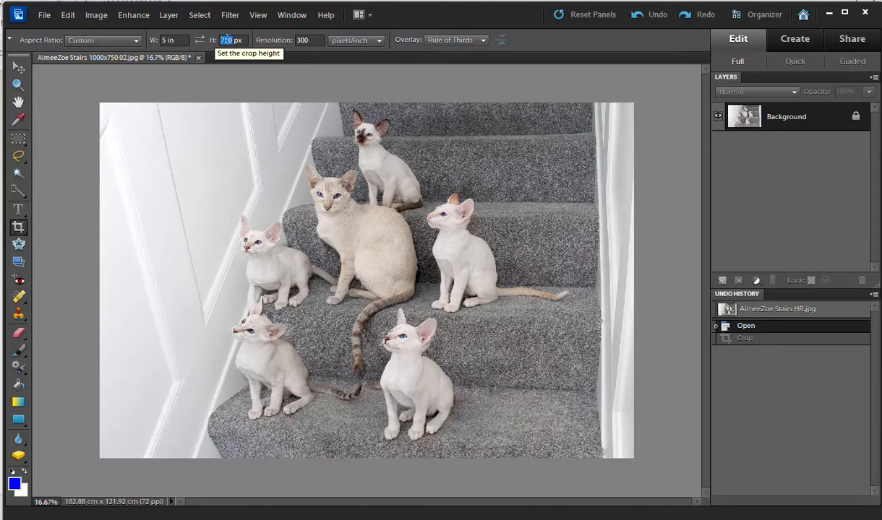
{"action": "type", "text": "4 in"}
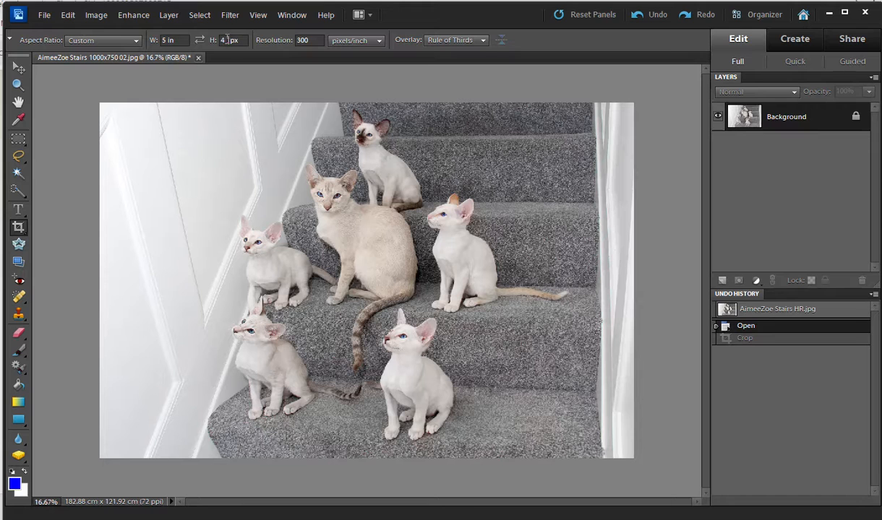
{"action": "key", "text": "Delete"}
{"action": "key", "text": "Delete"}
{"action": "key", "text": "Delete"}
{"action": "left_click", "coordinate": [315, 40]}
Step: Crop the photo to the 5 x 4 in landscape format, framing all six cats over almost the full image height
{"action": "left_click_drag", "start_coordinate": [163, 150], "coordinate": [589, 456]}
{"action": "left_click_drag", "start_coordinate": [589, 456], "coordinate": [587, 454]}
{"action": "mouse_move", "coordinate": [547, 154]}
{"action": "left_mouse_down"}
{"action": "mouse_move", "coordinate": [603, 84]}
{"action": "mouse_move", "coordinate": [596, 93]}
{"action": "left_mouse_up"}
{"action": "left_click_drag", "start_coordinate": [538, 175], "coordinate": [526, 180]}
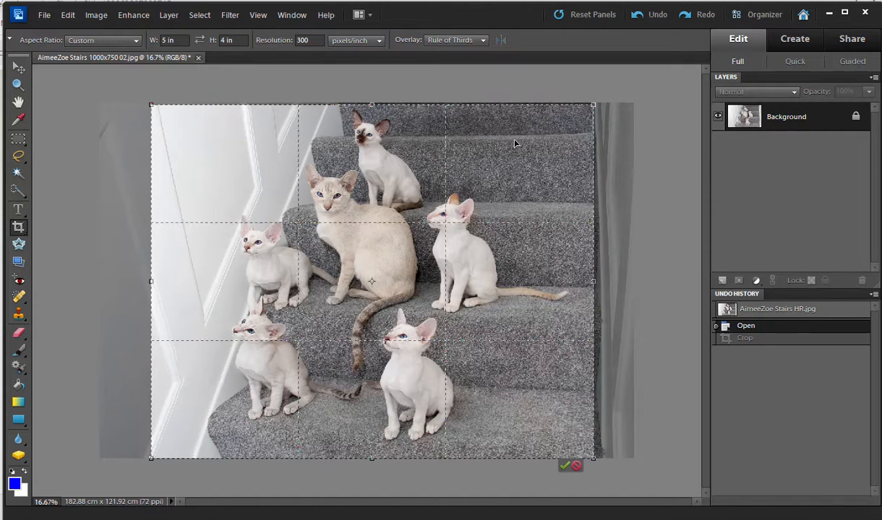
{"action": "left_click", "coordinate": [565, 467]}
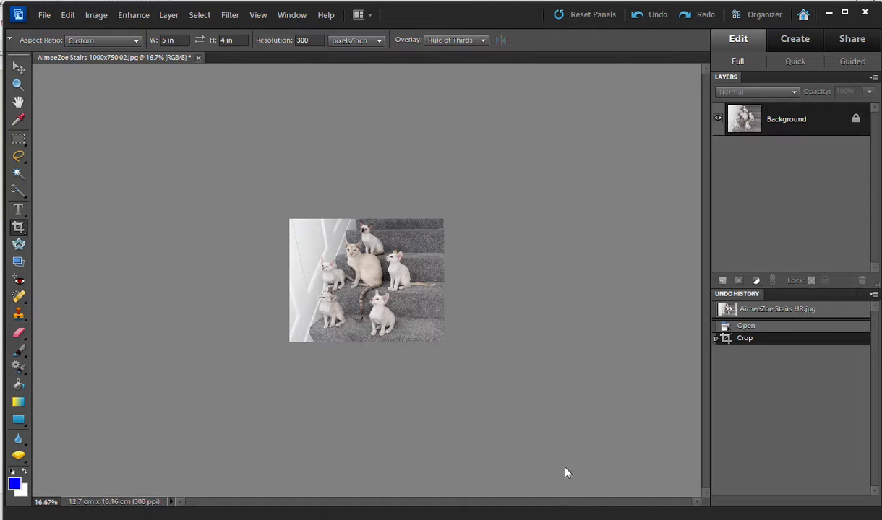
Step: Check the cropped photo's image size with the document dimensions in inches and the resolution in pixels/inch
{"action": "left_click", "coordinate": [94, 16]}
{"action": "mouse_move", "coordinate": [136, 90]}
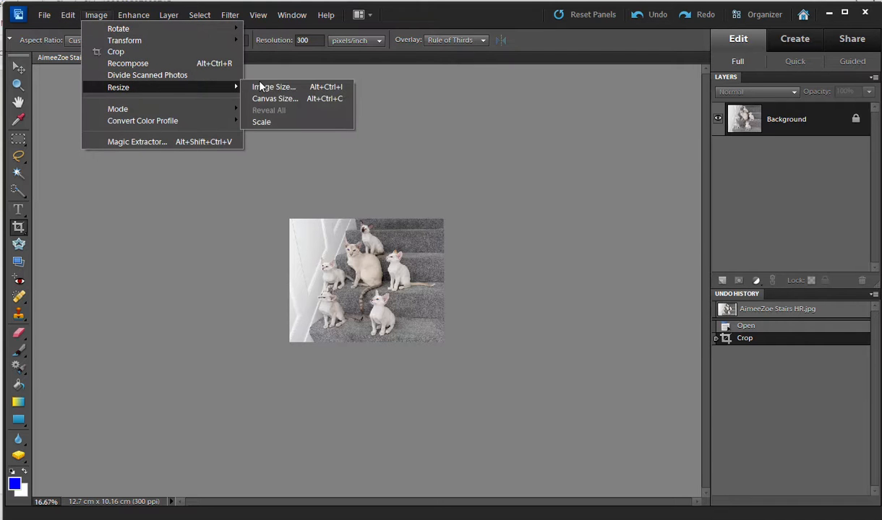
{"action": "left_click", "coordinate": [332, 88]}
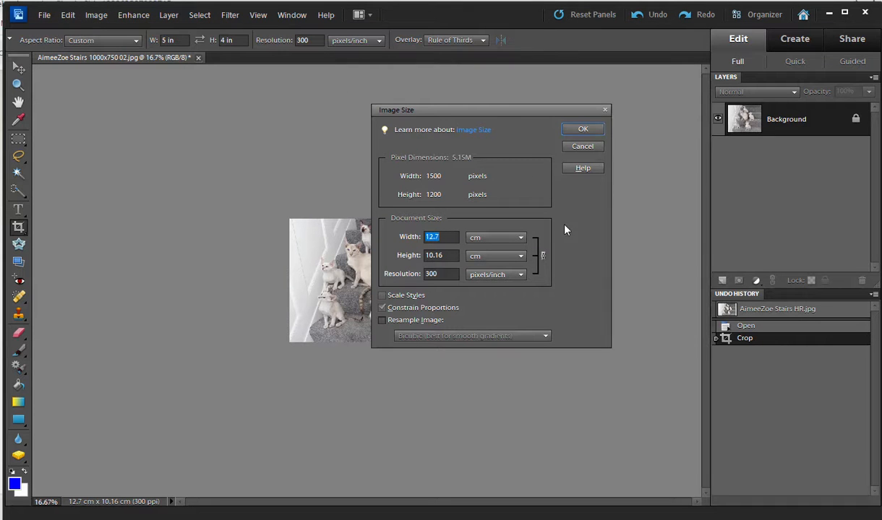
{"action": "left_click", "coordinate": [521, 237]}
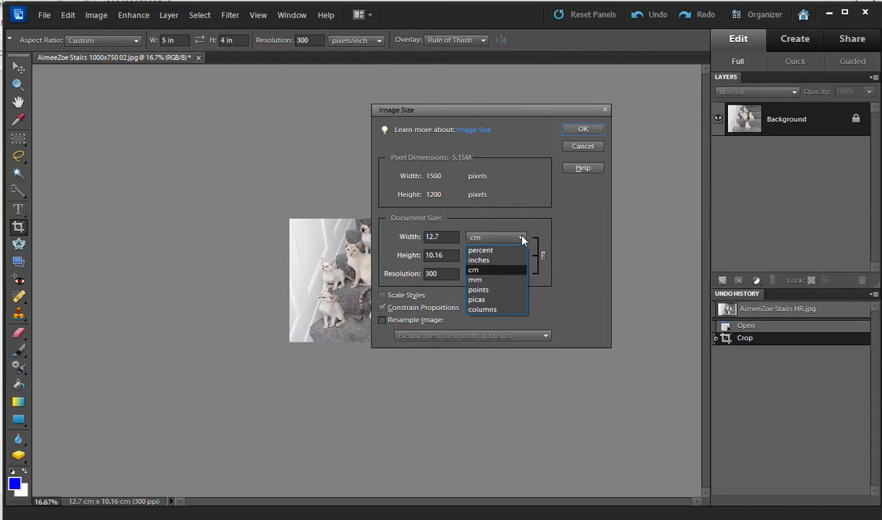
{"action": "left_click", "coordinate": [491, 262]}
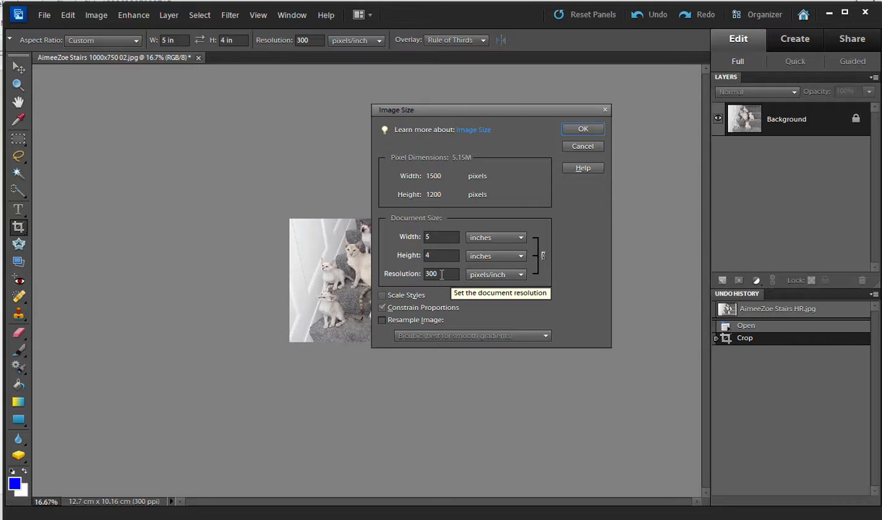
{"action": "left_click", "coordinate": [519, 277]}
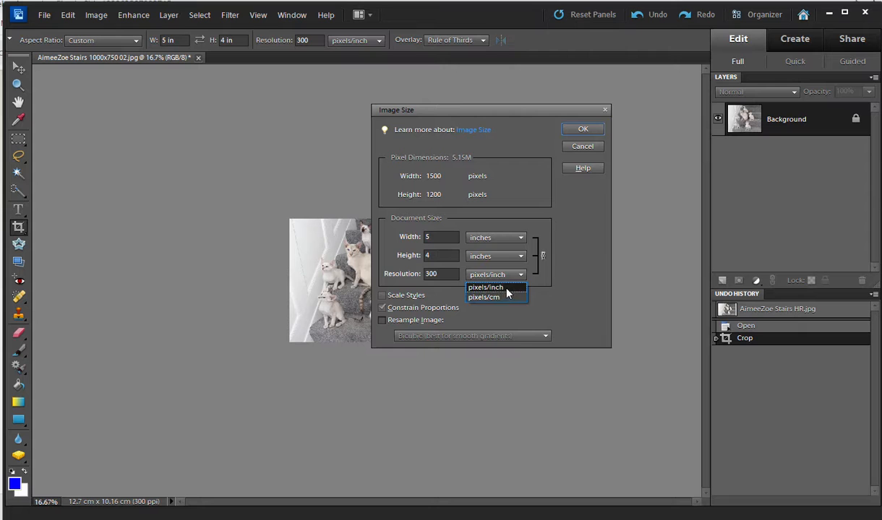
{"action": "left_click", "coordinate": [507, 289]}
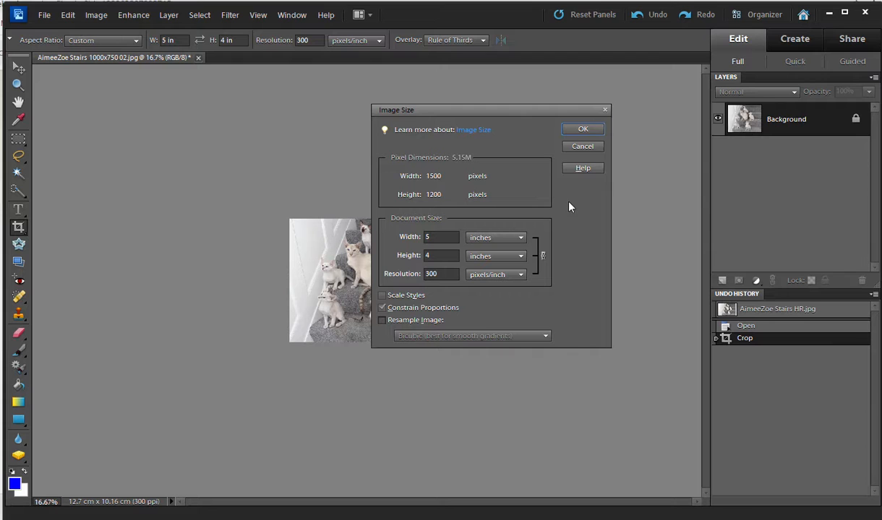
{"action": "left_click", "coordinate": [584, 131]}
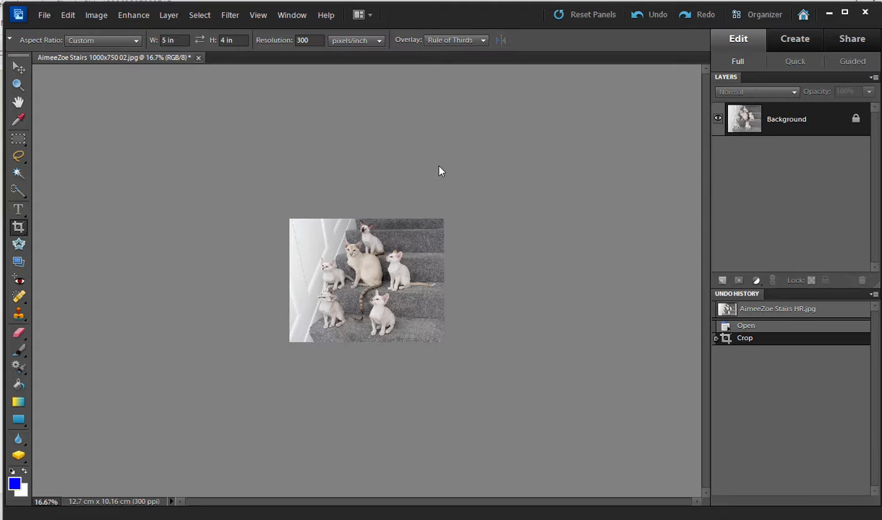
Step: Revert to the uncropped photo and swap the crop dimensions to 4 in wide by 5 in high
{"action": "left_click", "coordinate": [751, 326]}
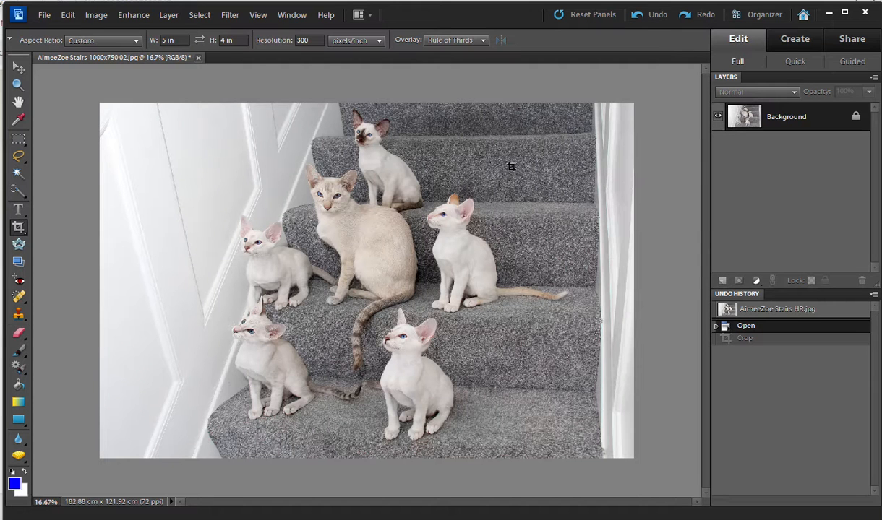
{"action": "left_click", "coordinate": [199, 40]}
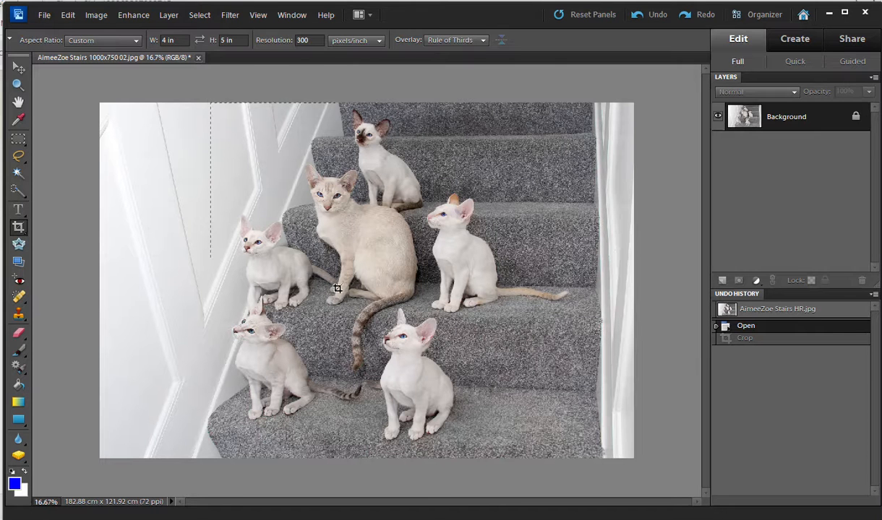
Step: Crop the photo to a full-height 4 x 5 in portrait, with generous wall space beside the left kittens and the right kitten cut by the edge
{"action": "left_click_drag", "start_coordinate": [523, 448], "coordinate": [532, 456]}
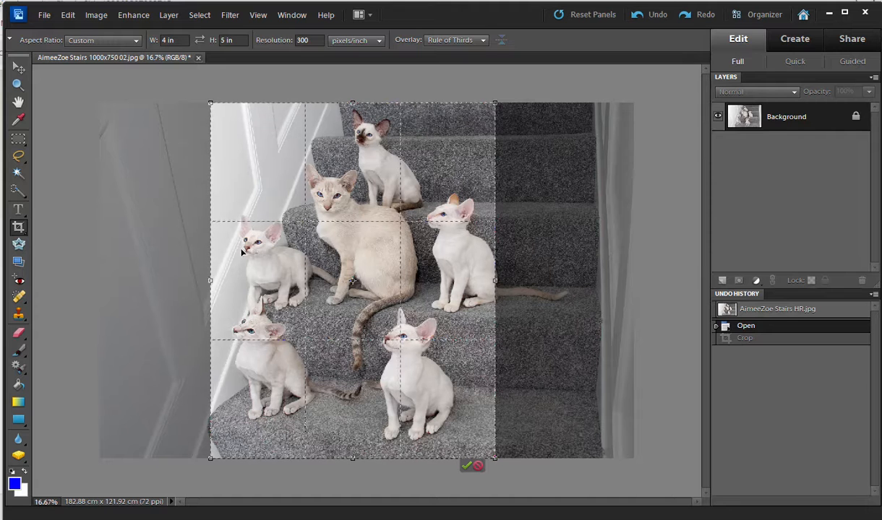
{"action": "left_click_drag", "start_coordinate": [236, 270], "coordinate": [226, 271]}
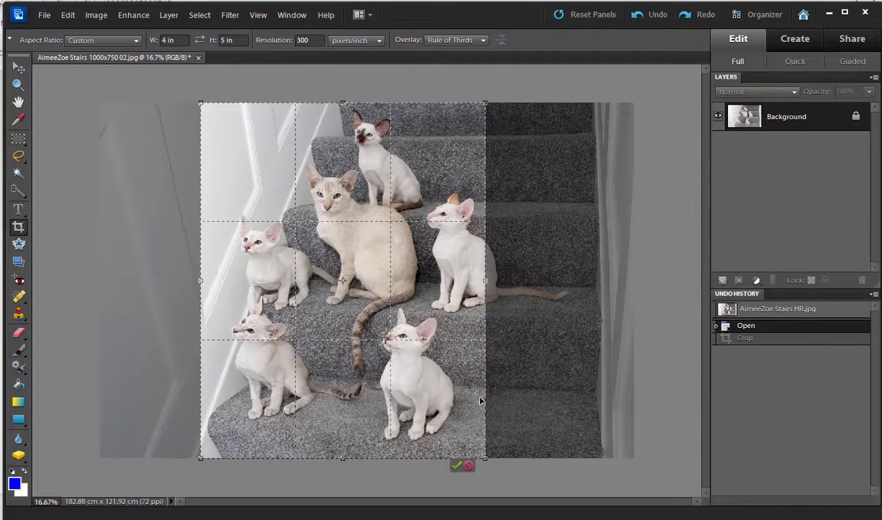
{"action": "left_click", "coordinate": [456, 466]}
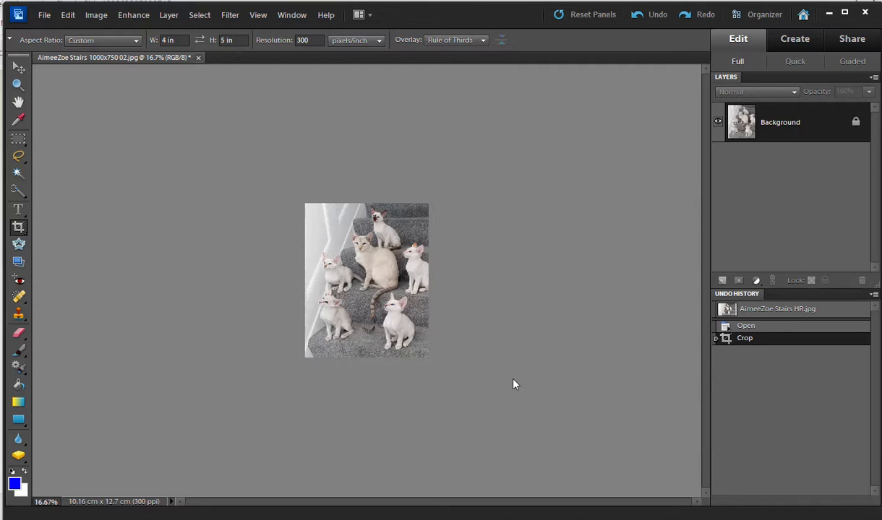
{"action": "key", "text": "ctrl+equal"}
{"action": "key", "text": "ctrl+equal"}
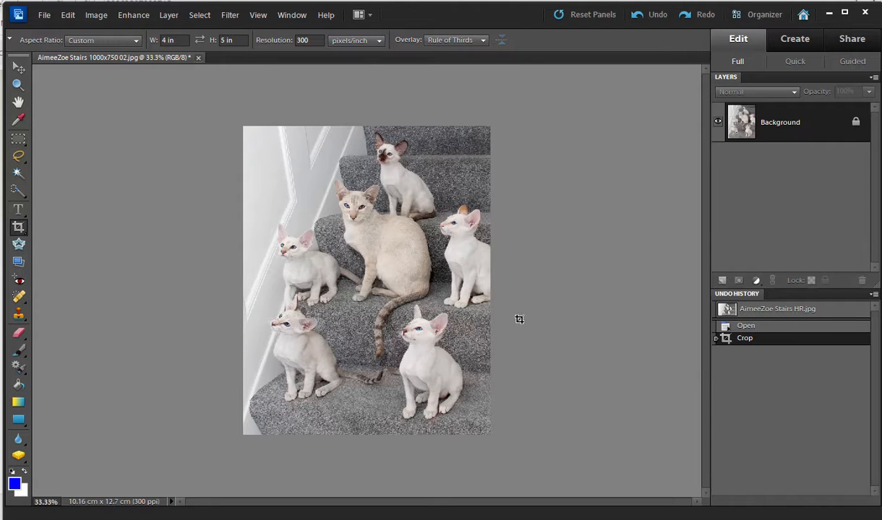
Step: Revert to the uncropped photo and recrop it to 4 x 5 in portrait, framed tightly from the lower left kitten's nose past the right kitten's body
{"action": "left_click", "coordinate": [745, 327]}
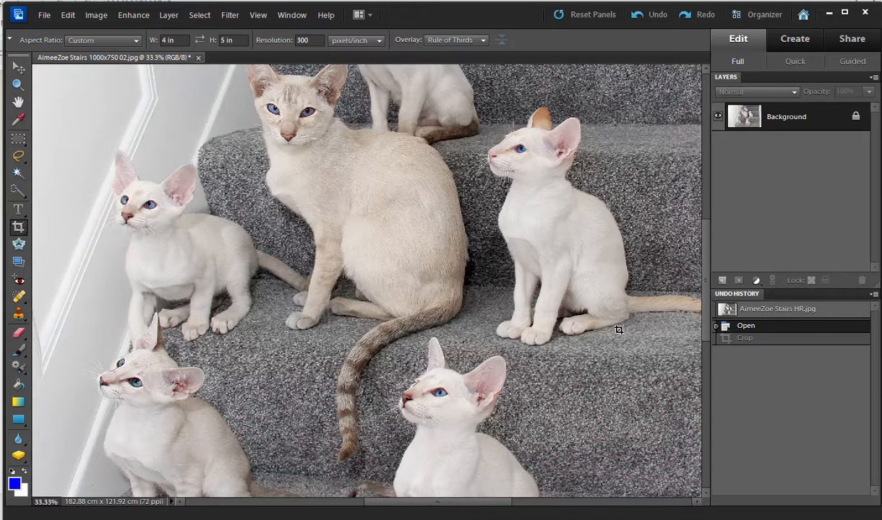
{"action": "key", "text": "ctrl+minus"}
{"action": "key", "text": "ctrl+minus"}
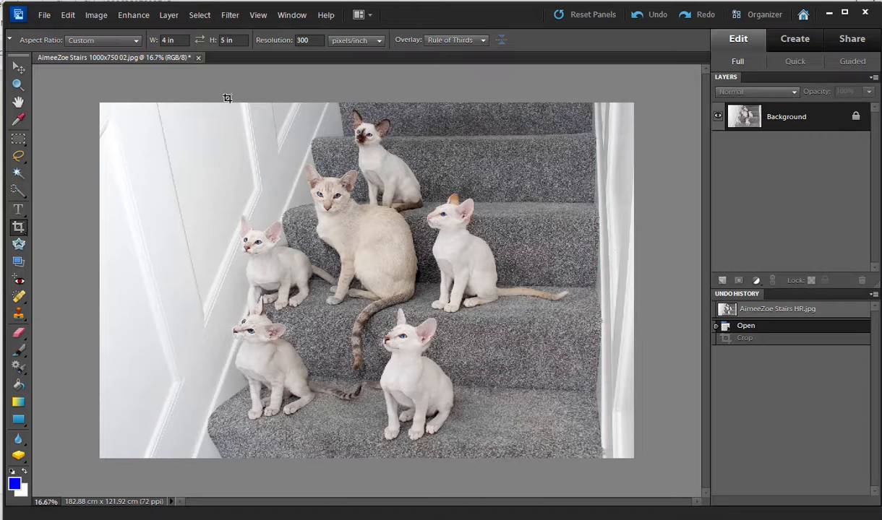
{"action": "left_click_drag", "start_coordinate": [556, 464], "coordinate": [557, 466]}
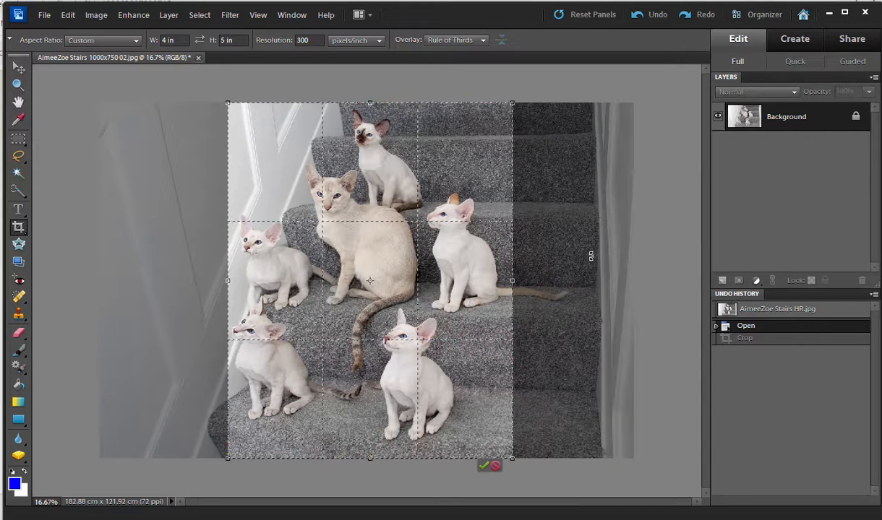
{"action": "left_click_drag", "start_coordinate": [486, 310], "coordinate": [490, 314]}
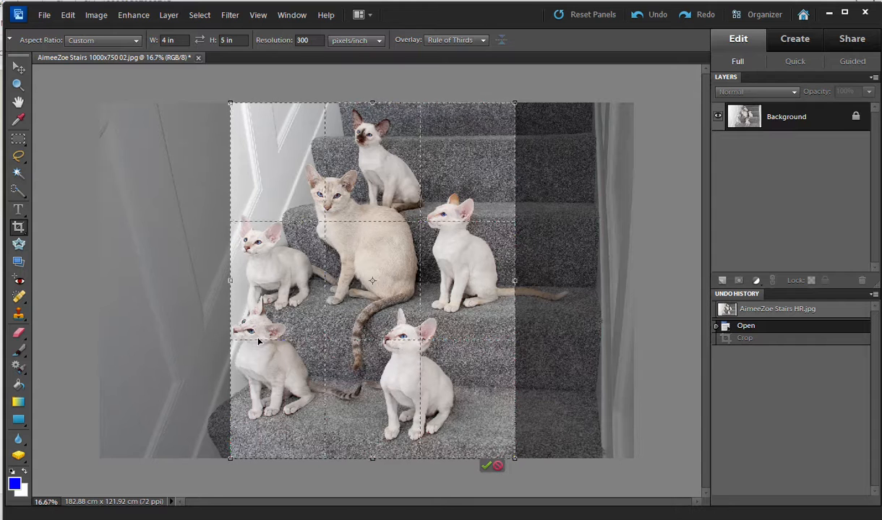
{"action": "left_click_drag", "start_coordinate": [420, 380], "coordinate": [421, 380]}
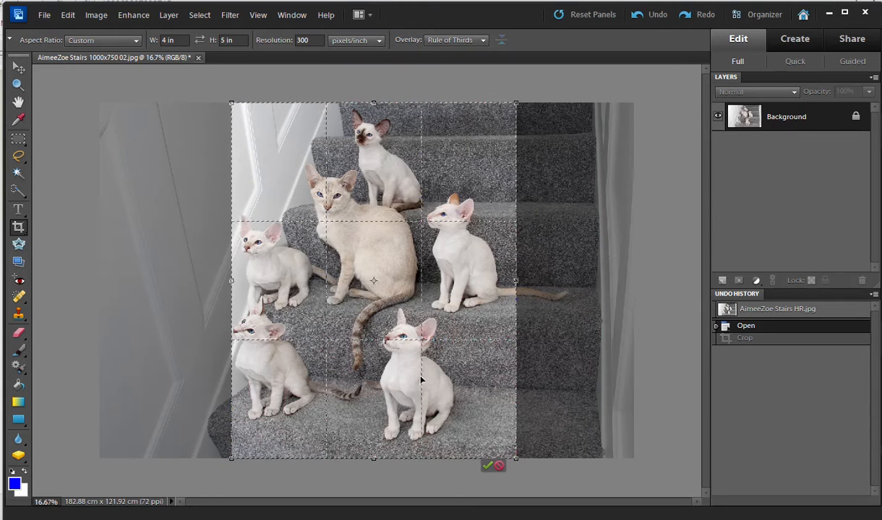
{"action": "left_click", "coordinate": [488, 467]}
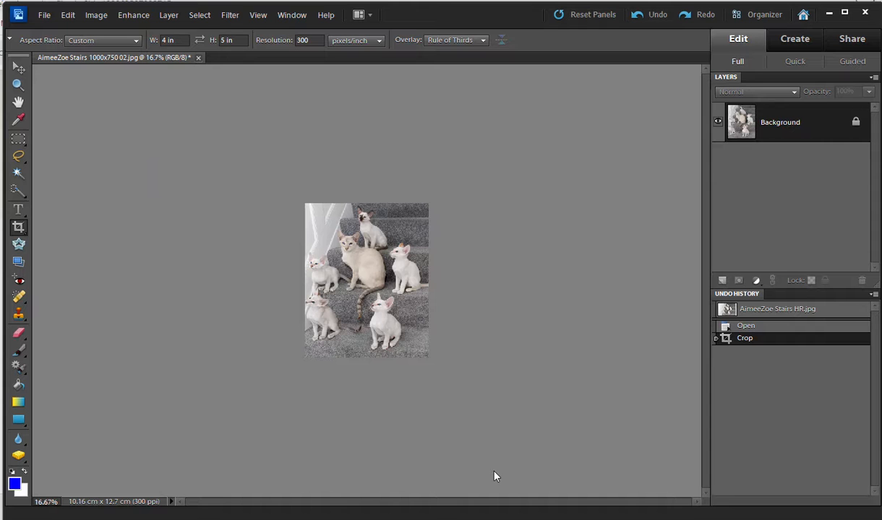
{"action": "key", "text": "ctrl+equal"}
{"action": "key", "text": "ctrl+equal"}
{"action": "key", "text": "ctrl+equal"}
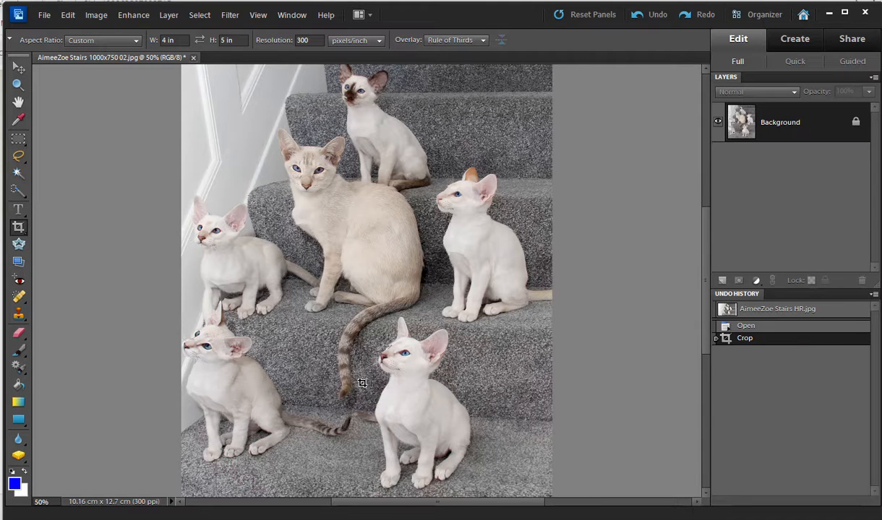
{"action": "key", "text": "ctrl+minus"}
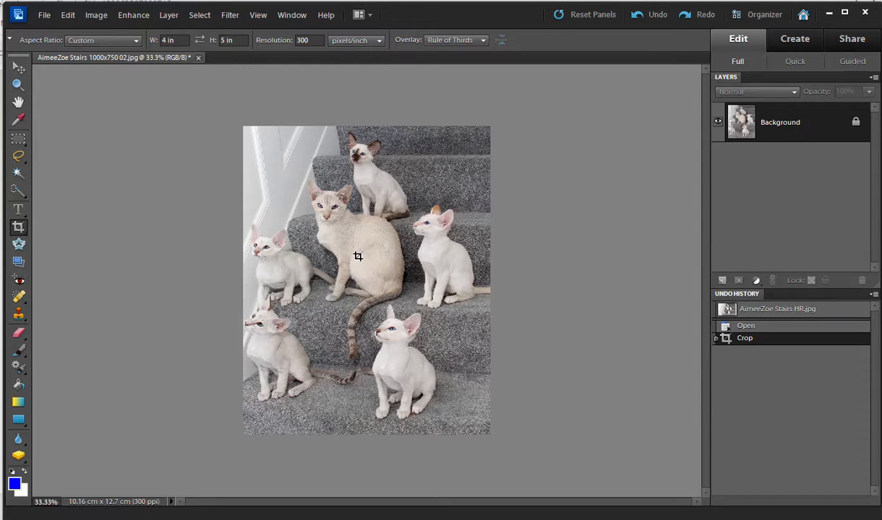
Step: Revert to the uncropped photo and crop a full-height 4 x 5 in portrait, keeping wall space beside the left kittens and slightly clipping the right kitten
{"action": "left_click", "coordinate": [740, 327]}
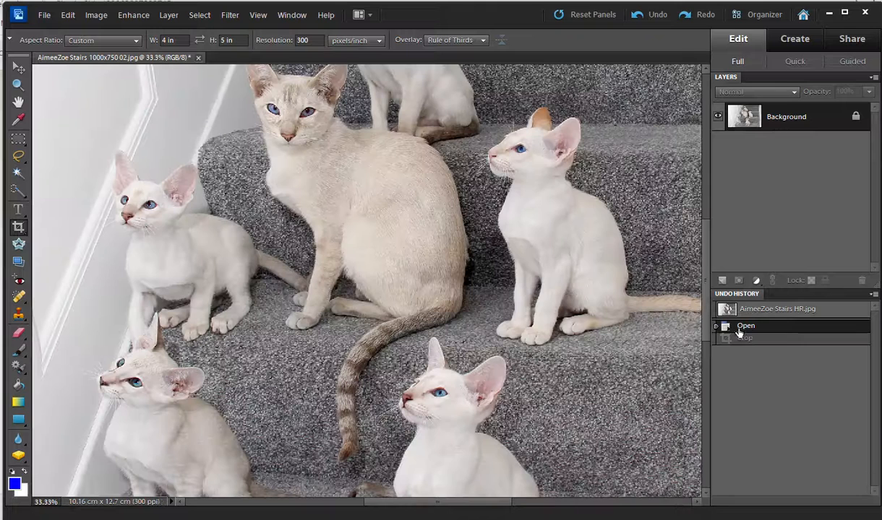
{"action": "key", "text": "ctrl+minus"}
{"action": "key", "text": "ctrl+minus"}
{"action": "key", "text": "ctrl+minus"}
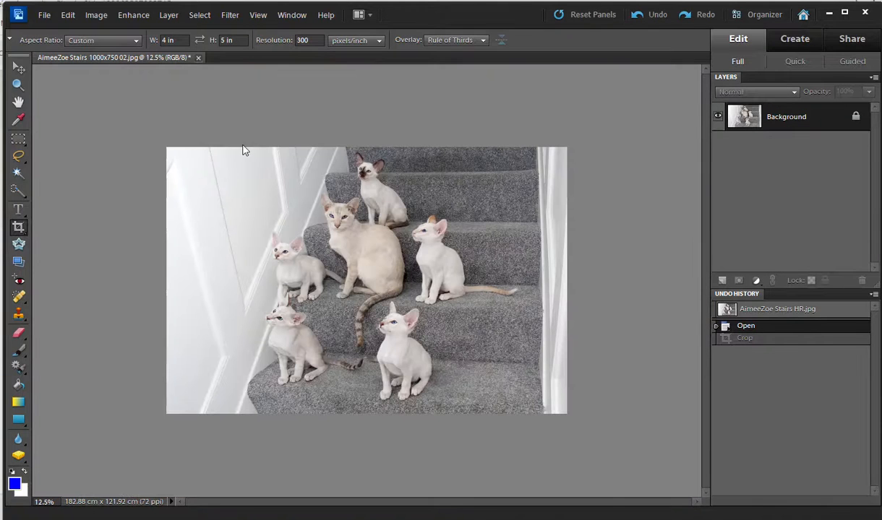
{"action": "left_click_drag", "start_coordinate": [409, 371], "coordinate": [559, 329]}
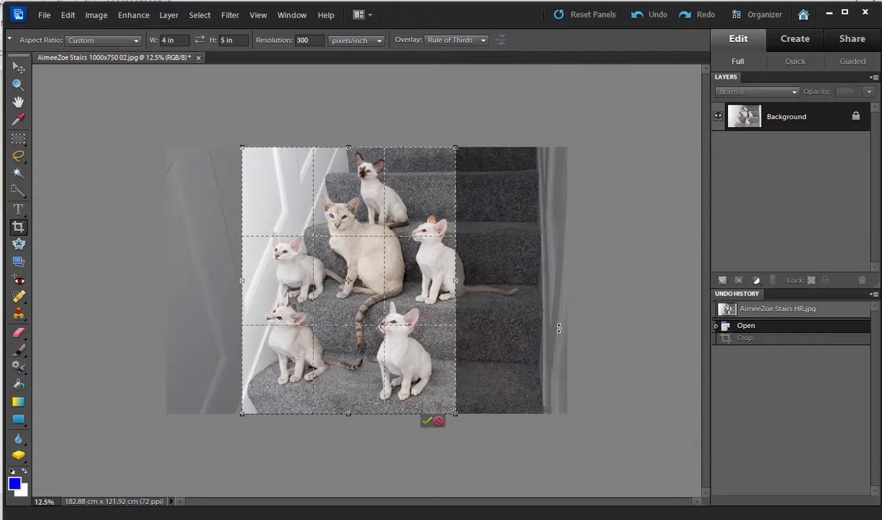
{"action": "key", "text": "Right"}
{"action": "key", "text": "Right"}
{"action": "key", "text": "Right"}
{"action": "key", "text": "Right"}
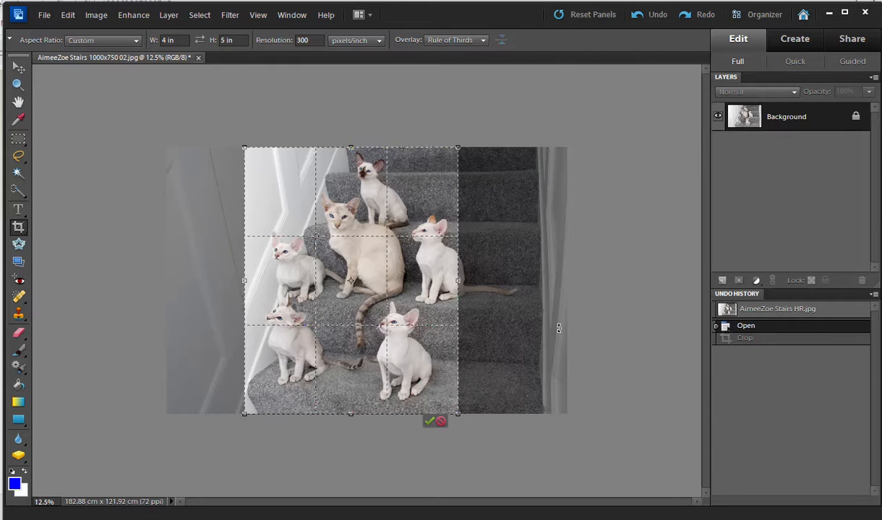
{"action": "key", "text": "Right"}
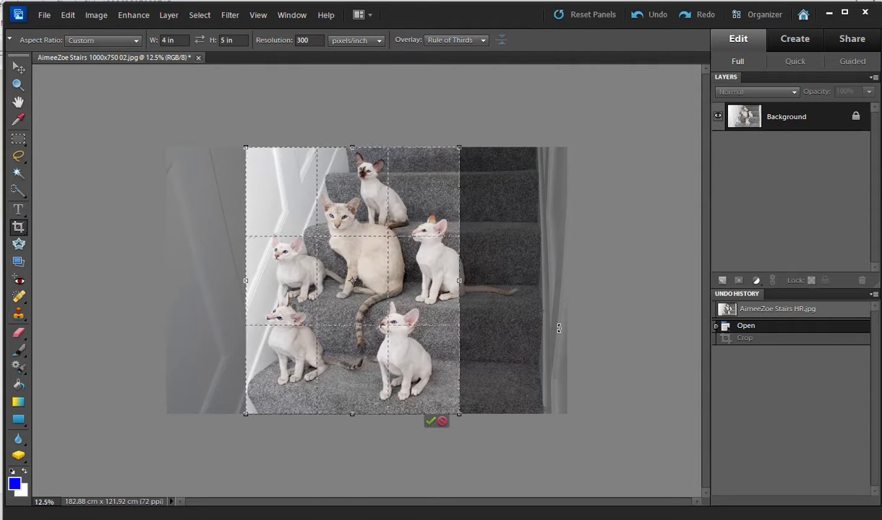
{"action": "key", "text": "Left"}
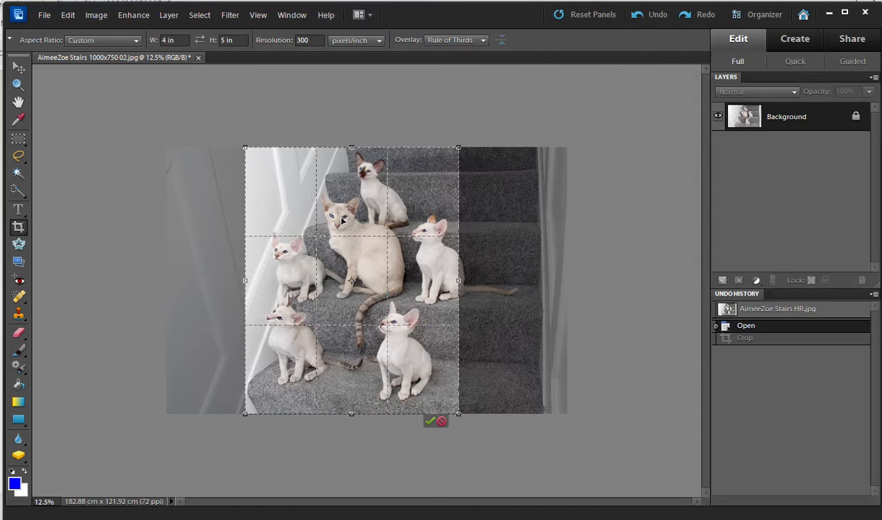
{"action": "left_click", "coordinate": [431, 423]}
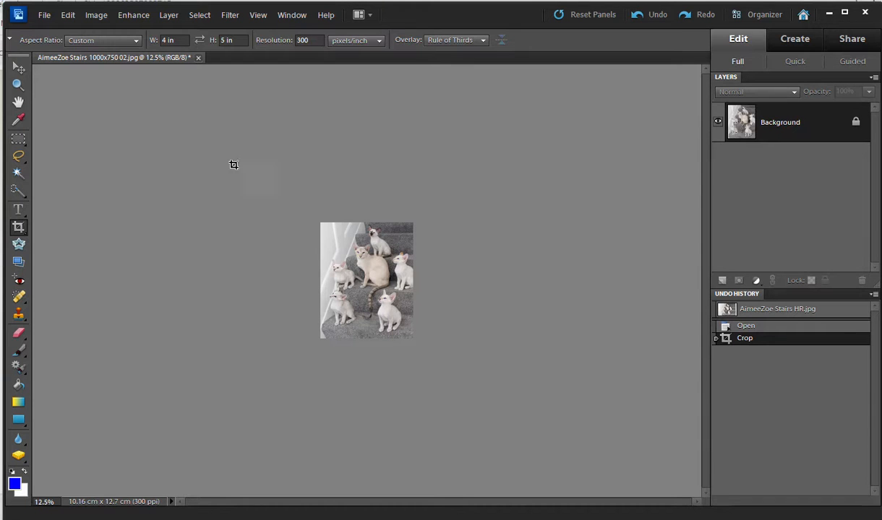
Step: Save the cropped portrait as a JPEG named "AimeeZoe Stairs 5x4 in.jpg" with quality 12 (Maximum) and Baseline ("Standard") format
{"action": "left_click", "coordinate": [43, 15]}
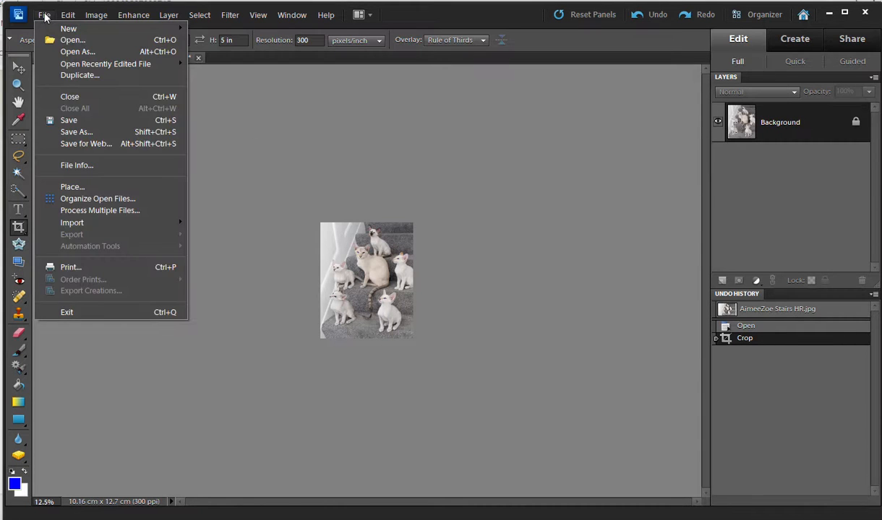
{"action": "left_click", "coordinate": [75, 133]}
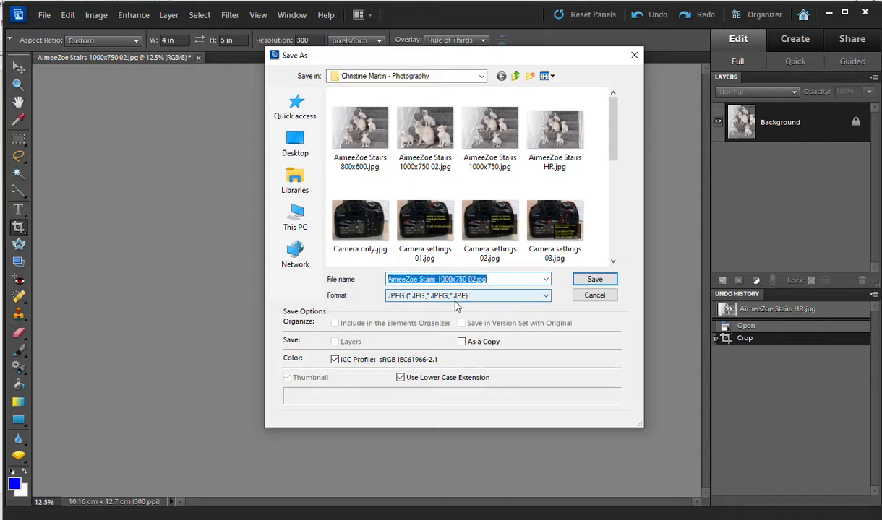
{"action": "left_click", "coordinate": [439, 279]}
{"action": "key", "text": "BackSpace"}
{"action": "type", "text": "5x4 "}
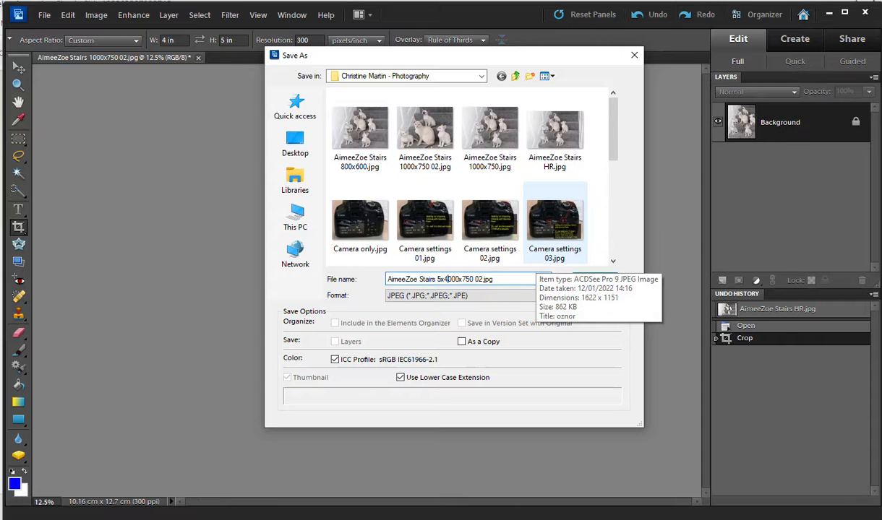
{"action": "type", "text": "in"}
{"action": "key", "text": "Delete"}
{"action": "key", "text": "Delete"}
{"action": "key", "text": "Delete"}
{"action": "key", "text": "Delete"}
{"action": "key", "text": "Delete"}
{"action": "key", "text": "Delete"}
{"action": "key", "text": "Delete"}
{"action": "key", "text": "Delete"}
{"action": "key", "text": "Delete"}
{"action": "key", "text": "Delete"}
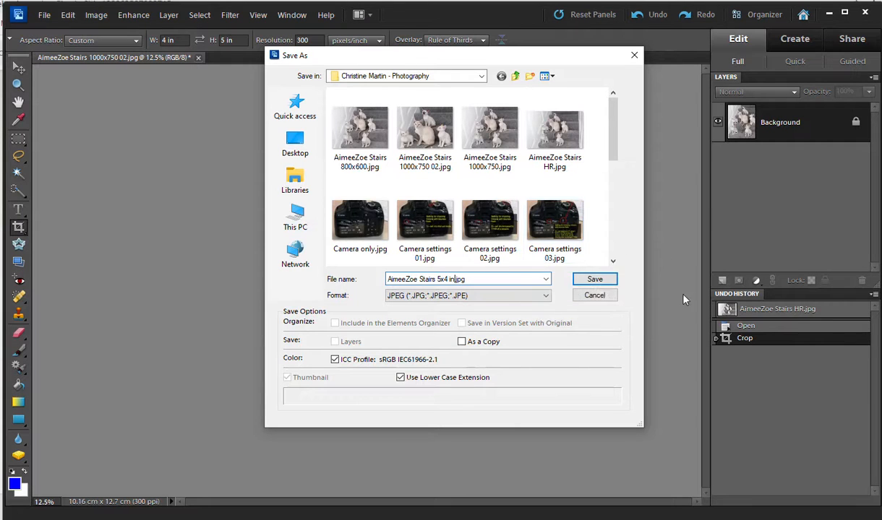
{"action": "left_click", "coordinate": [594, 280]}
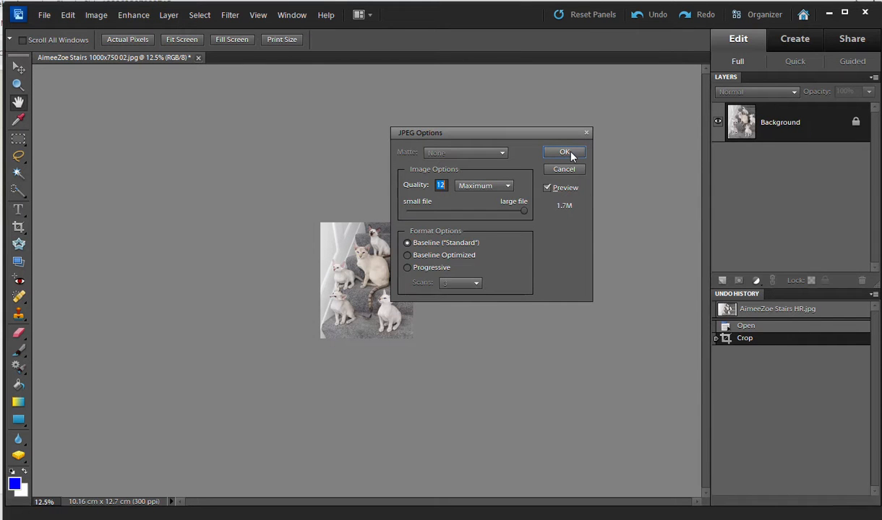
{"action": "left_click", "coordinate": [565, 153]}
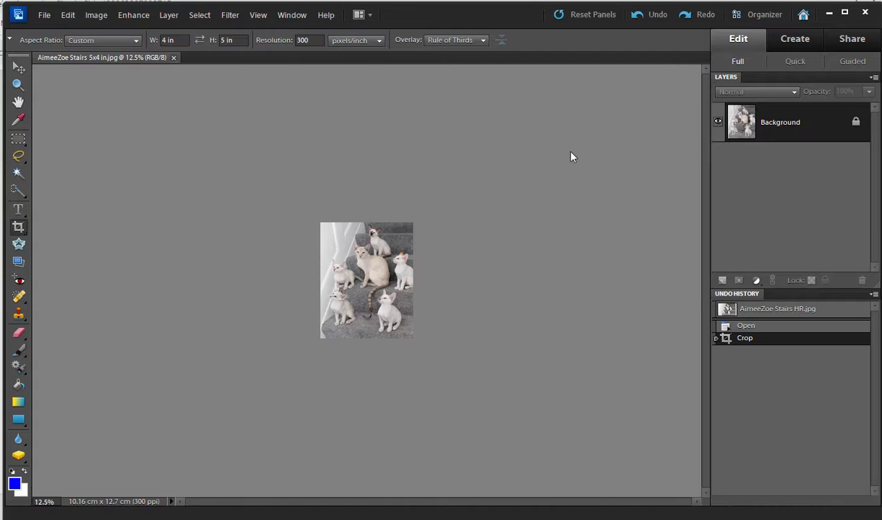